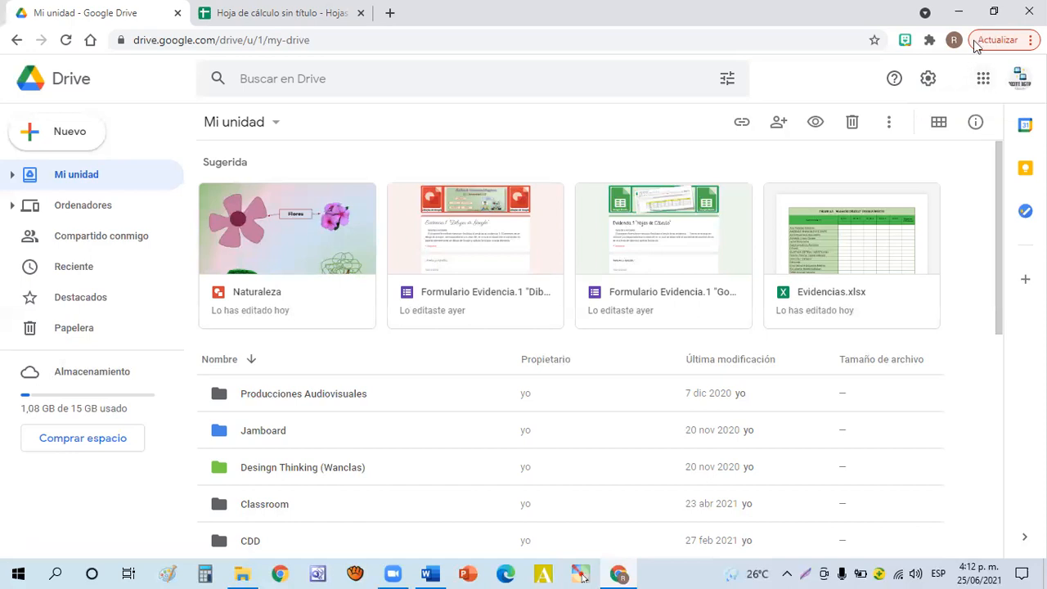
pyautogui.click(982, 82)
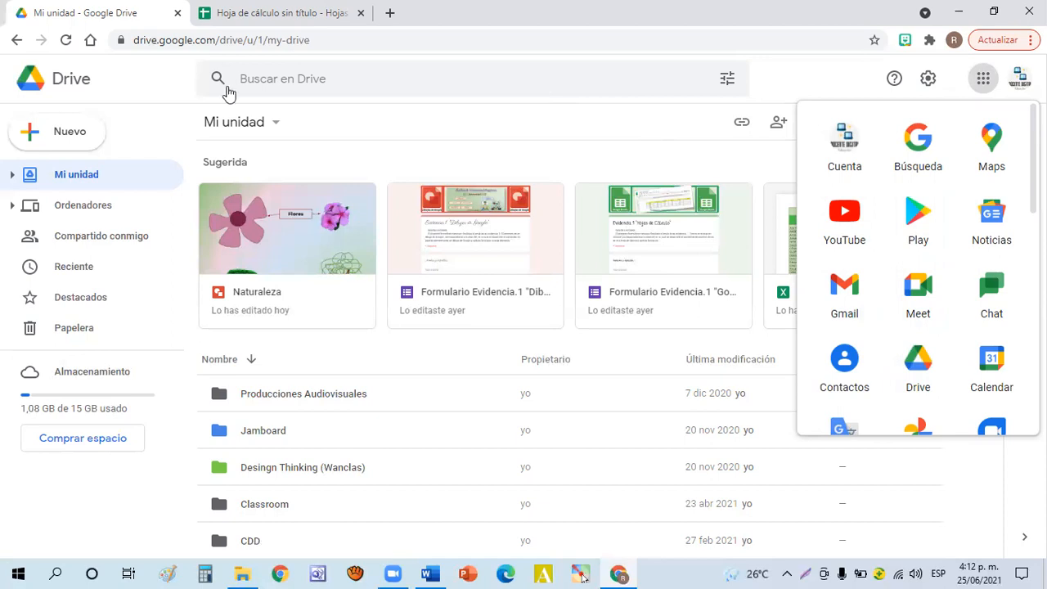
pyautogui.press('Escape')
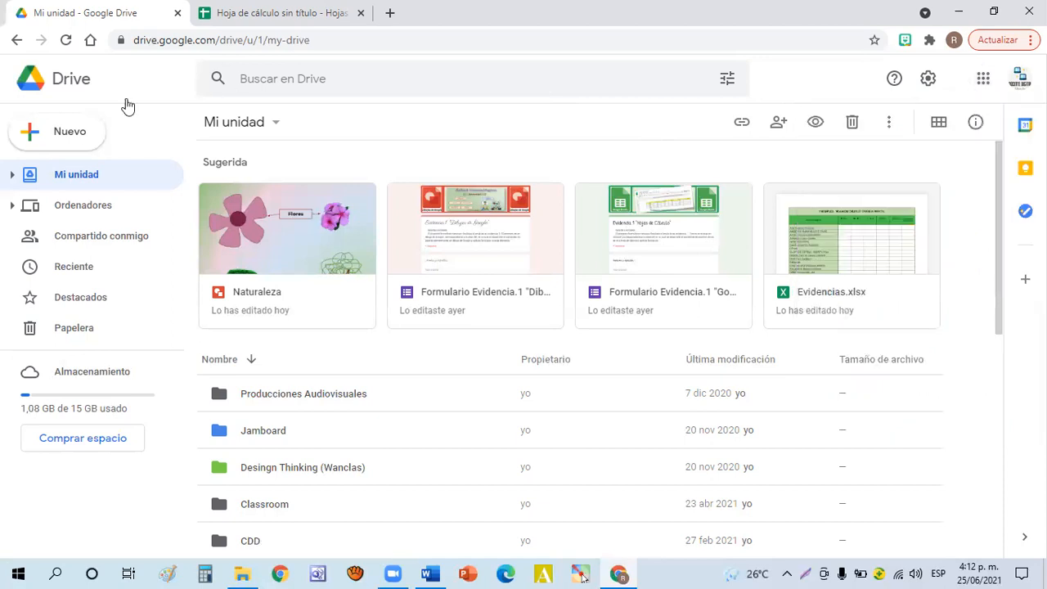
pyautogui.click(73, 134)
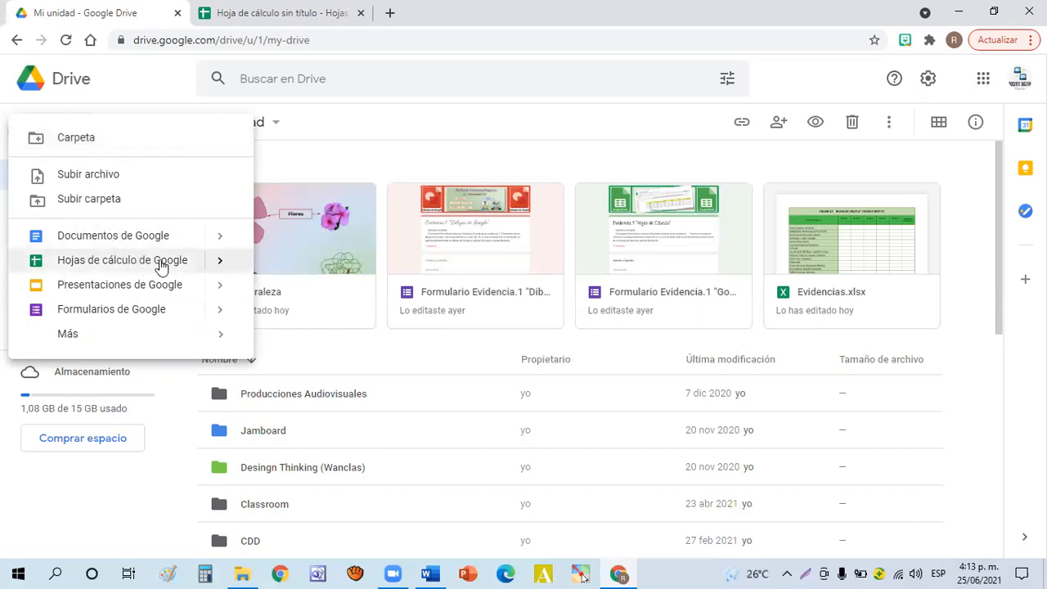
pyautogui.moveTo(222, 265)
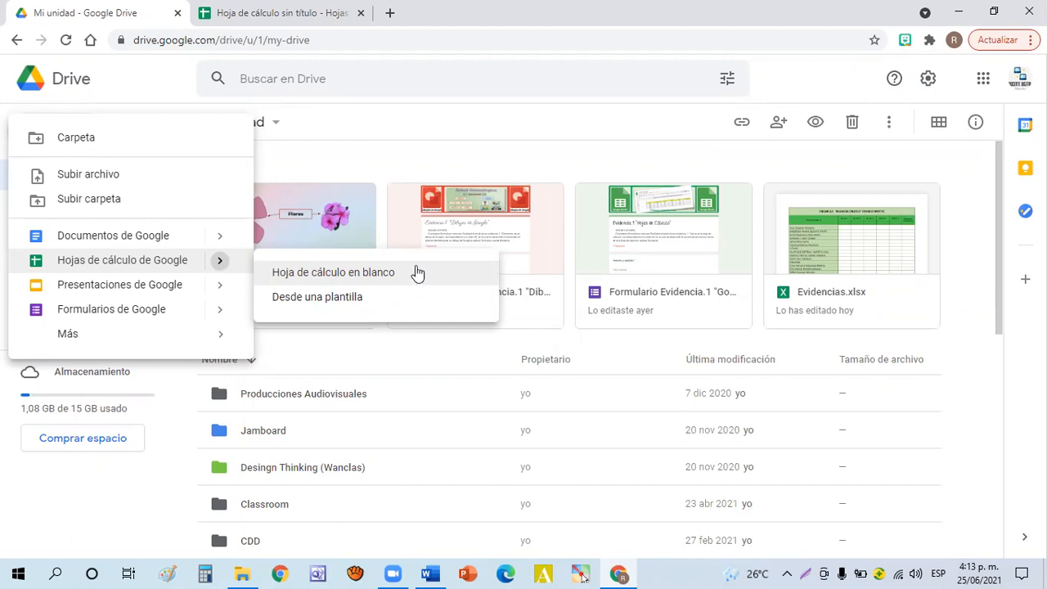
pyautogui.click(368, 135)
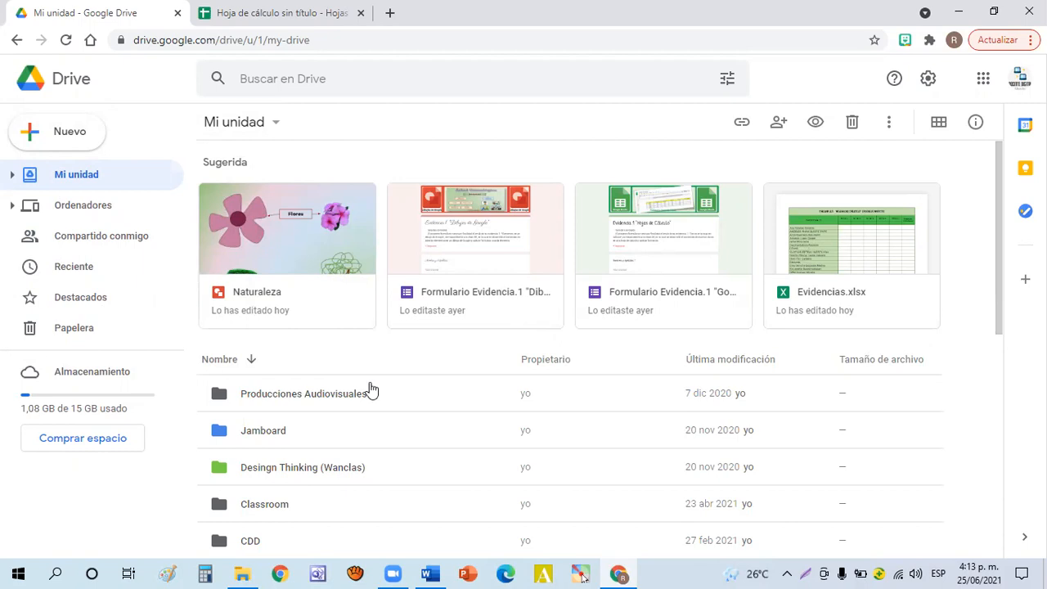
# Step: Switch to the untitled spreadsheet containing the participant list and exercise grades
pyautogui.click(270, 10)
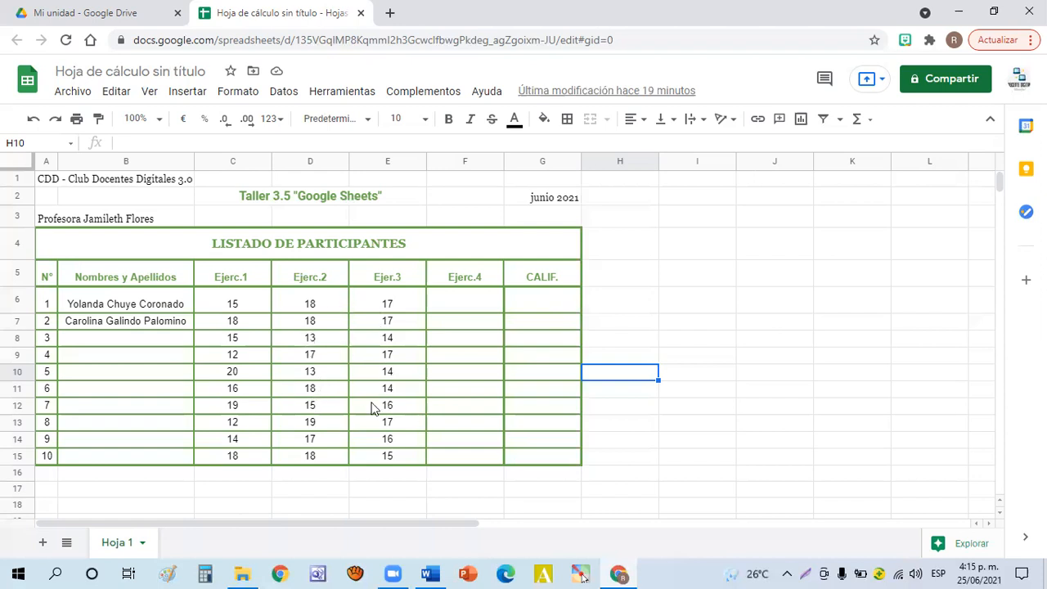
pyautogui.click(468, 309)
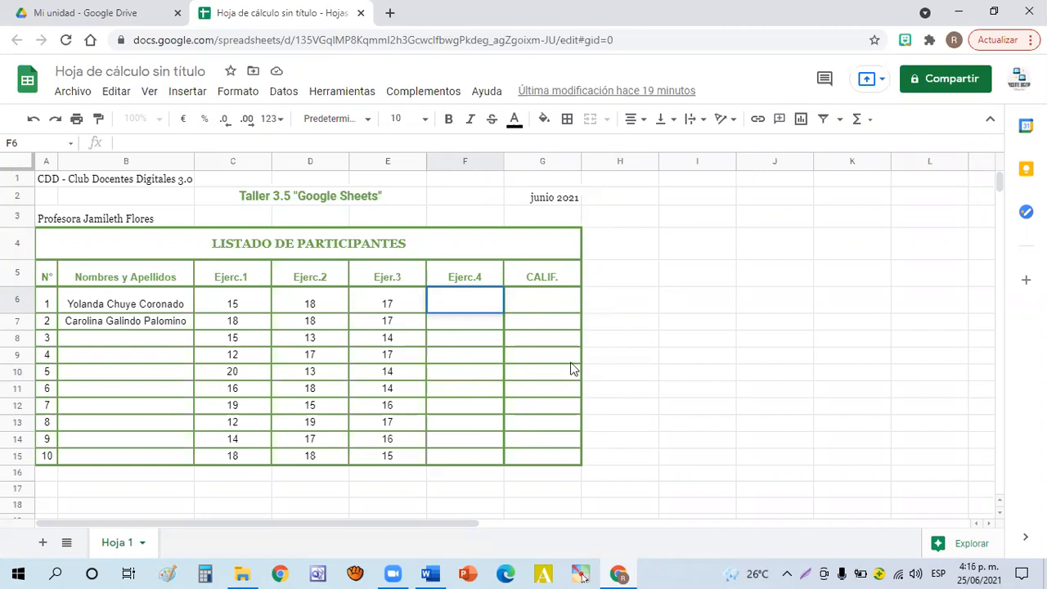
pyautogui.click(616, 332)
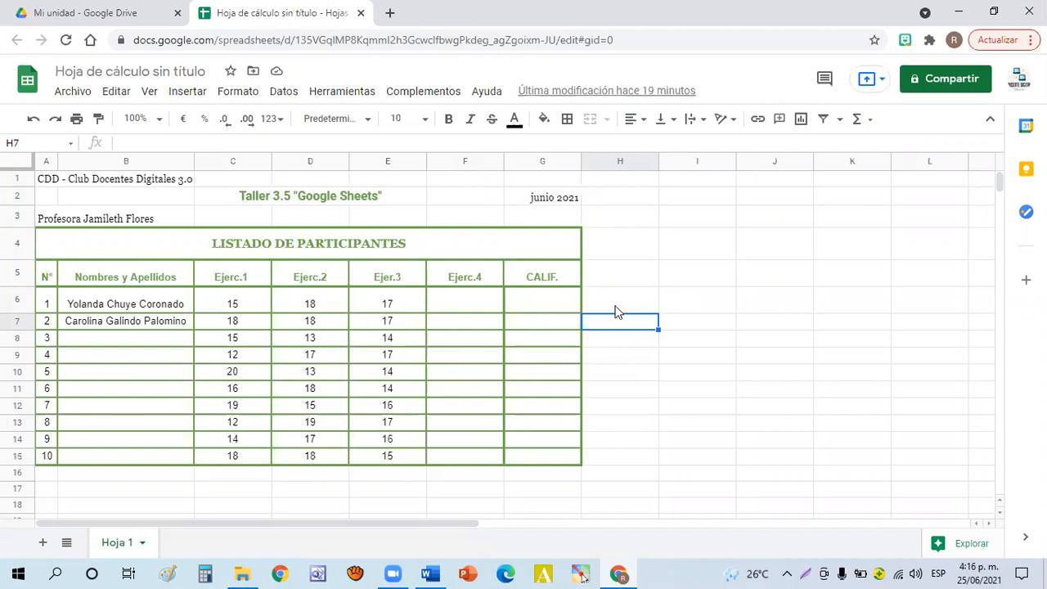
# Step: Enter the subtraction formula =(D6-C6) in cell H6, beside the first participant's row
pyautogui.click(619, 304)
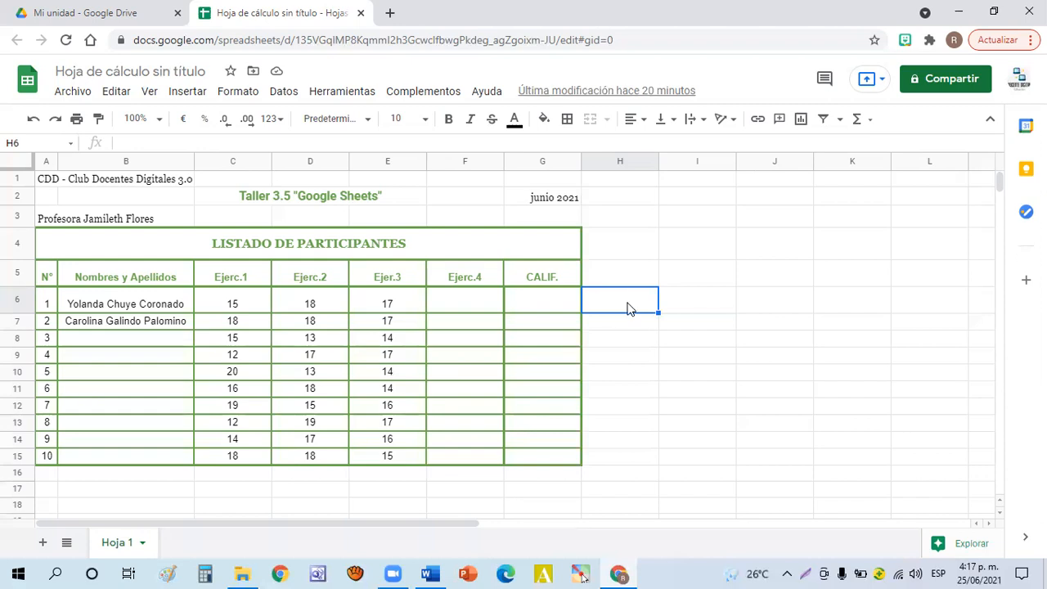
pyautogui.write('=')
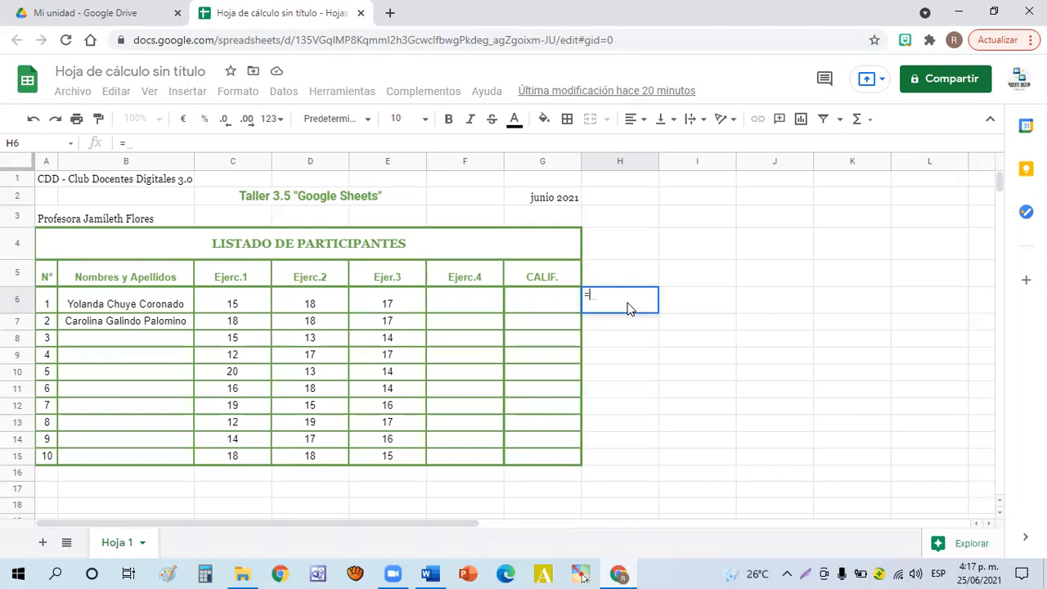
pyautogui.write('(')
pyautogui.click(309, 304)
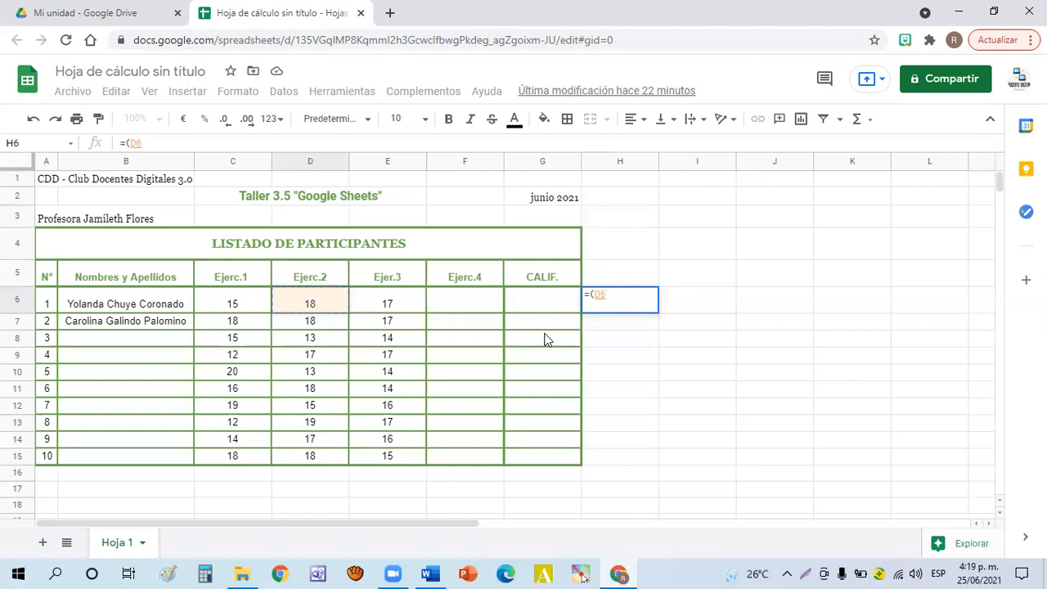
pyautogui.write('-')
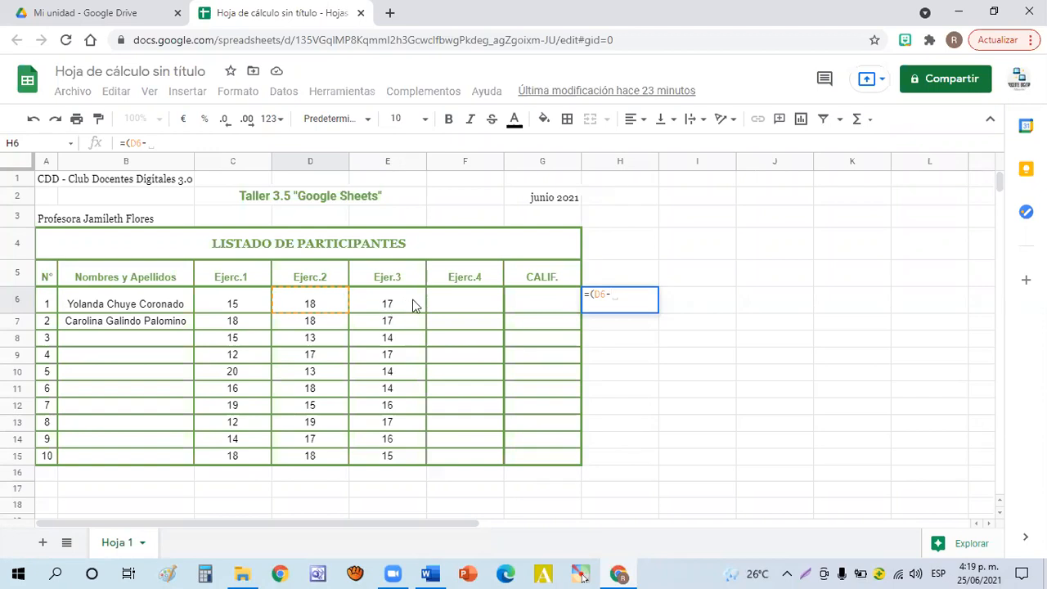
pyautogui.write('C')
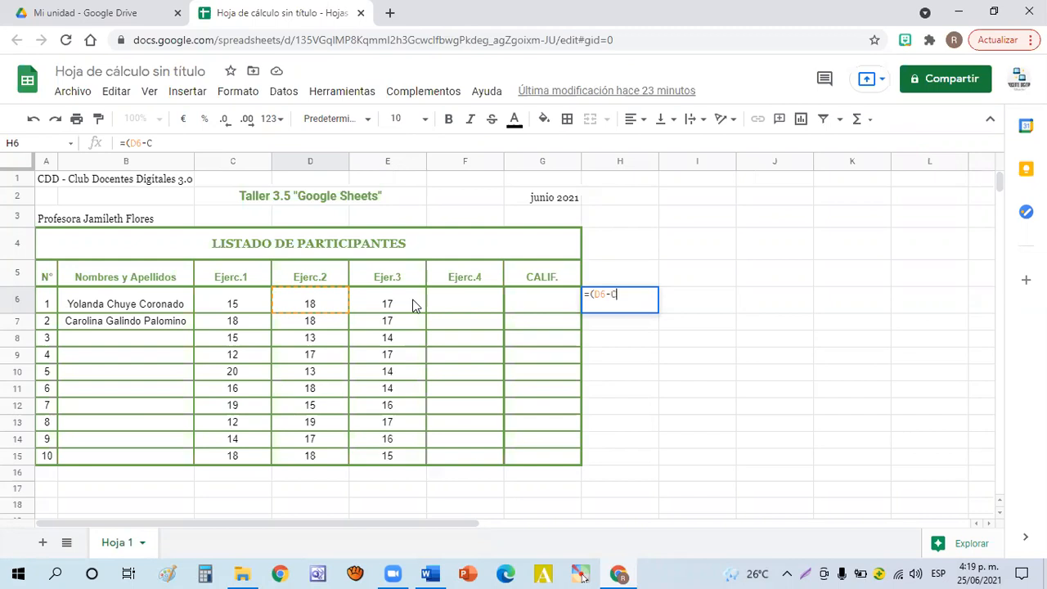
pyautogui.write('6')
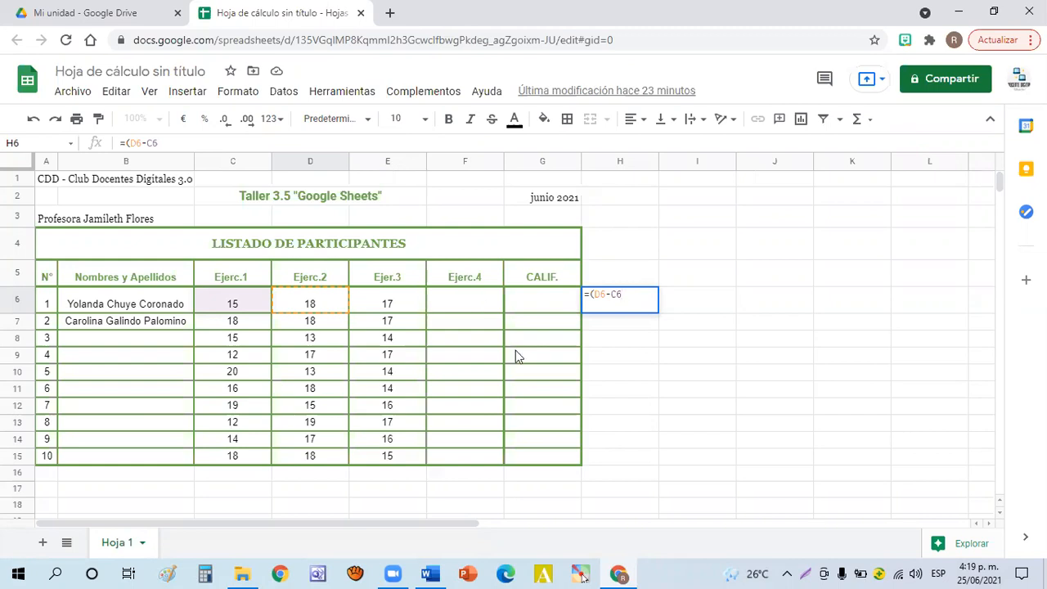
pyautogui.write(')')
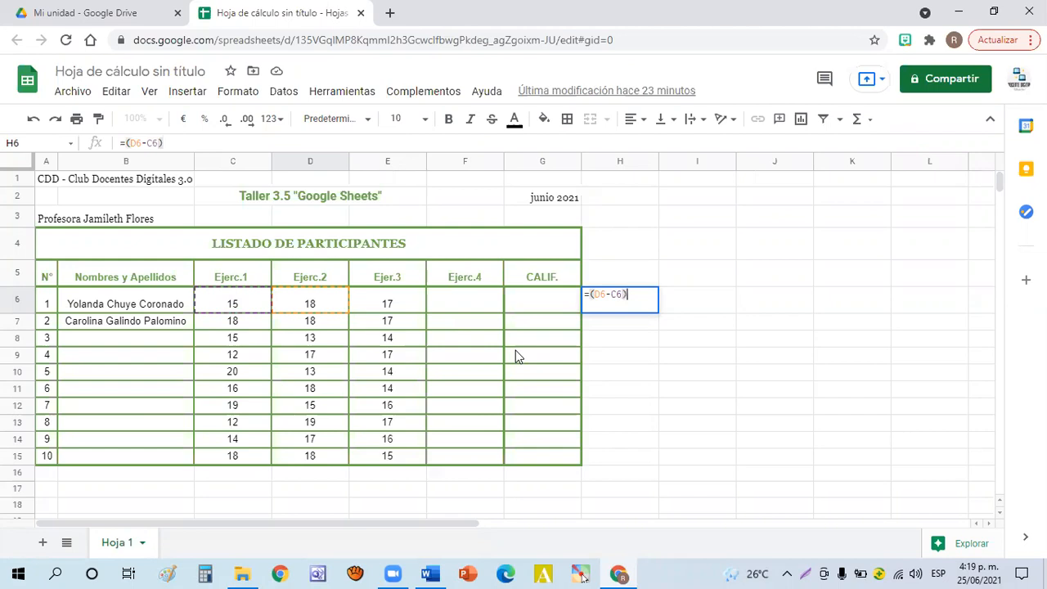
pyautogui.press('Return')
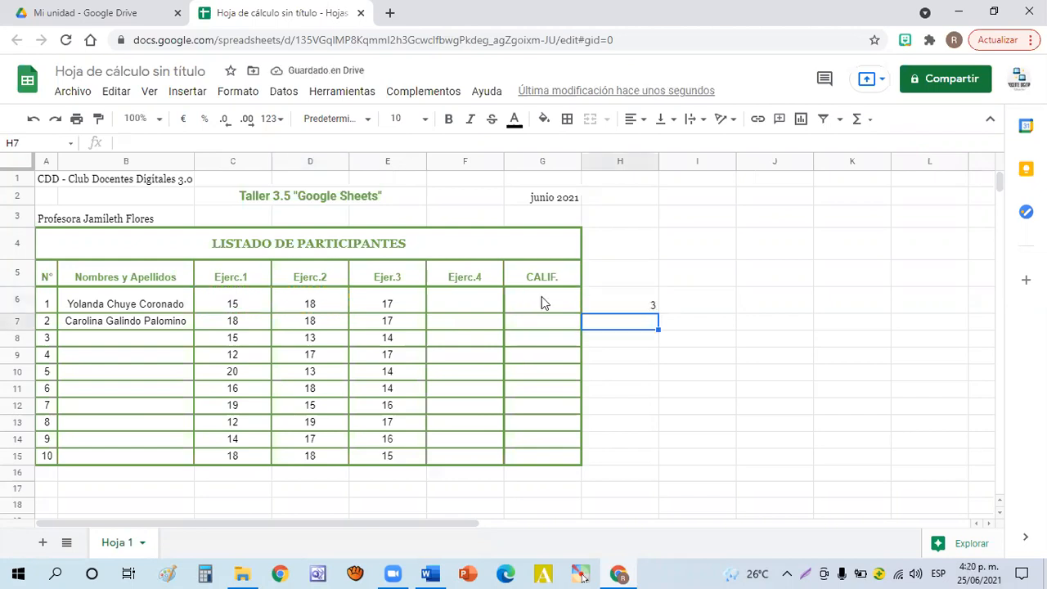
# Step: Edit the formula in cell H6 to subtract E6 instead of C6, making it =(D6-E6)
pyautogui.click(634, 299)
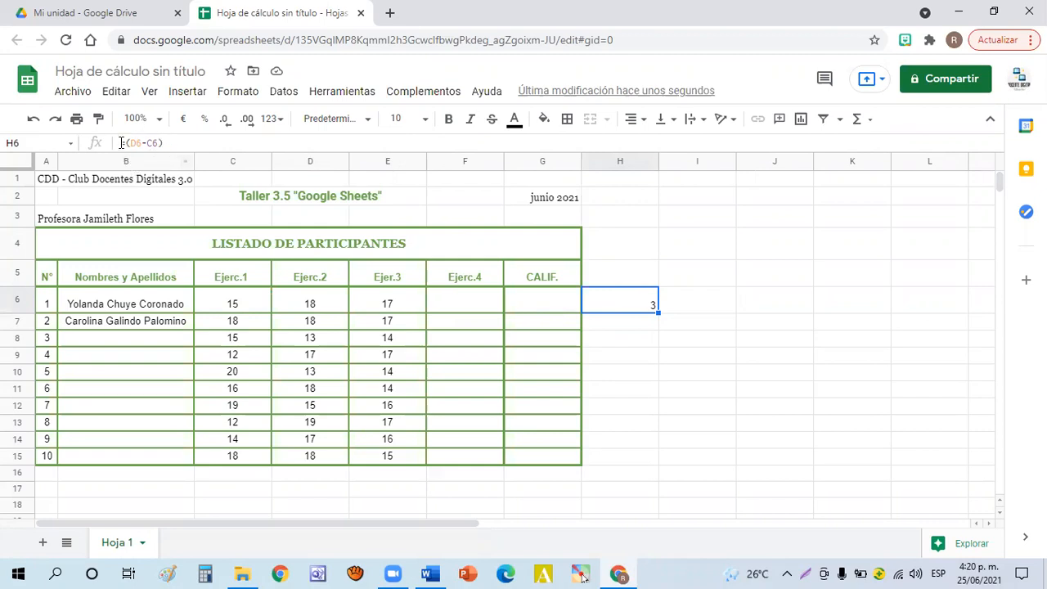
pyautogui.click(151, 142)
pyautogui.doubleClick(136, 143)
pyautogui.click(148, 143)
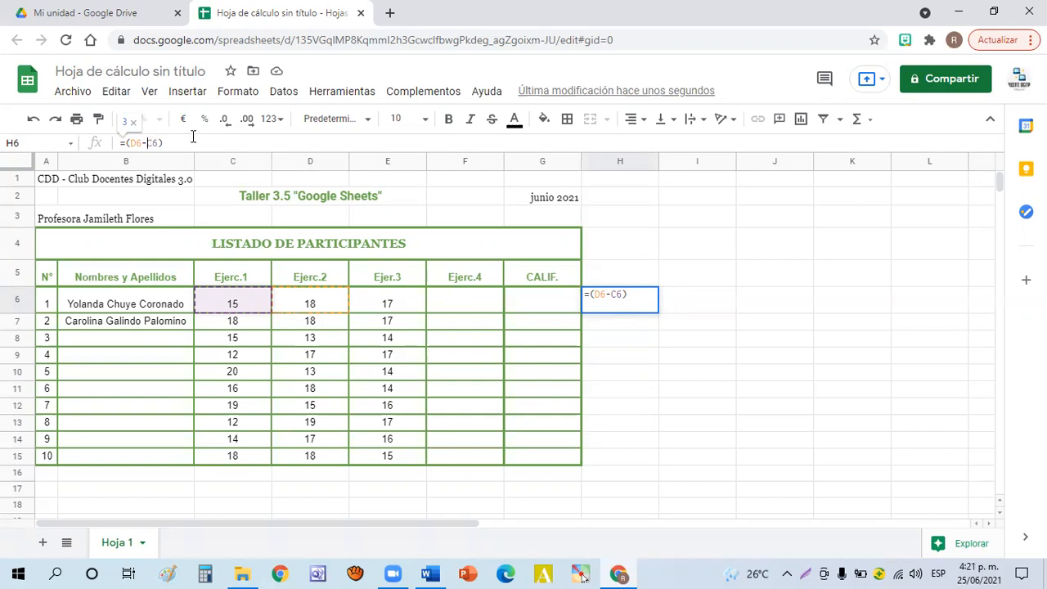
pyautogui.press('Delete')
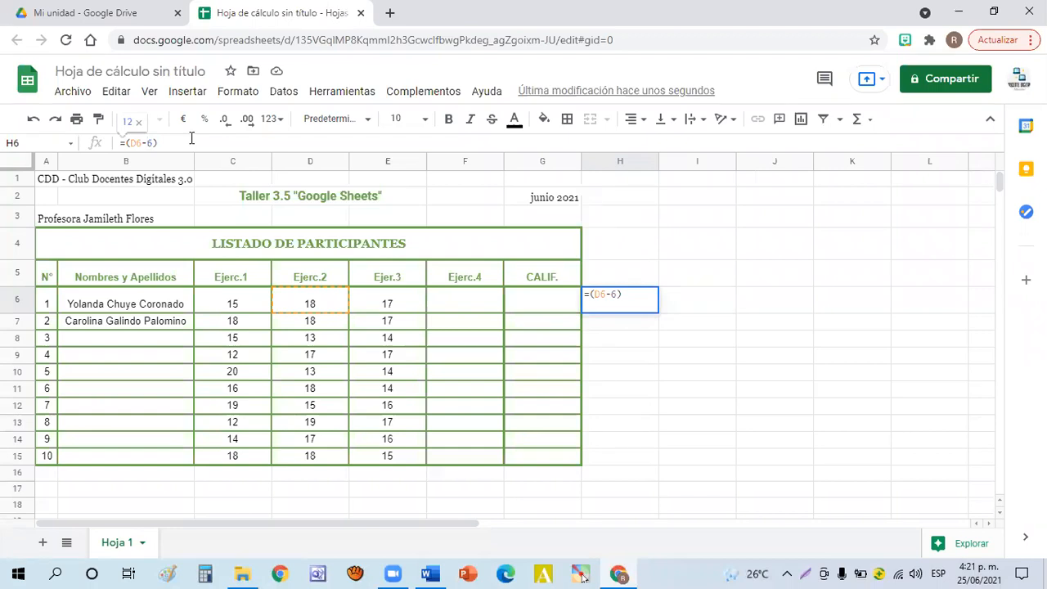
pyautogui.write('E')
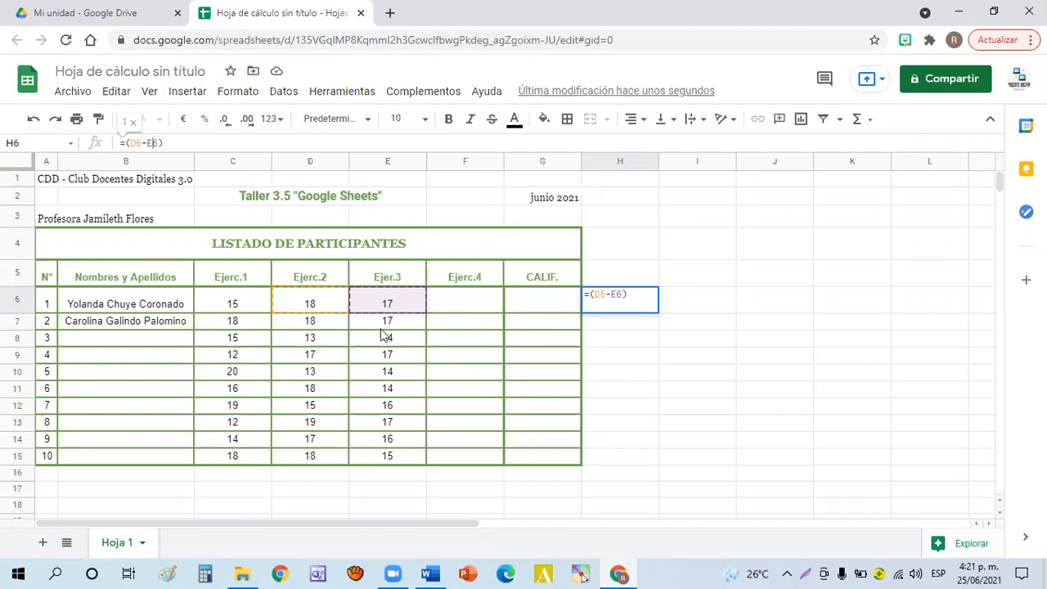
pyautogui.press('Return')
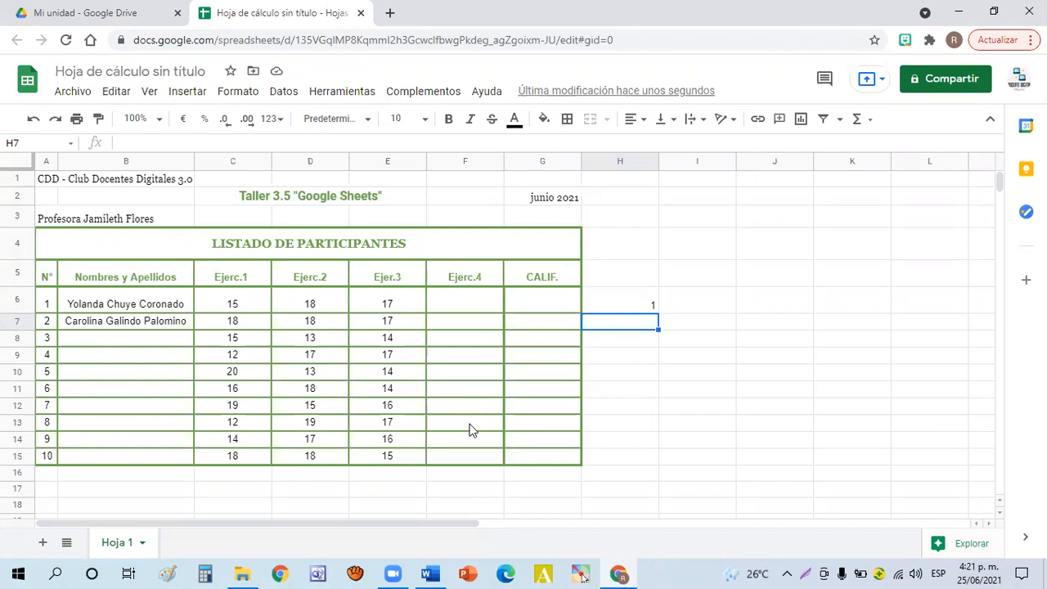
# Step: Replace the contents of cell H6 with the addition formula =C6+D6+E6 for the first participant's three exercises
pyautogui.click(619, 305)
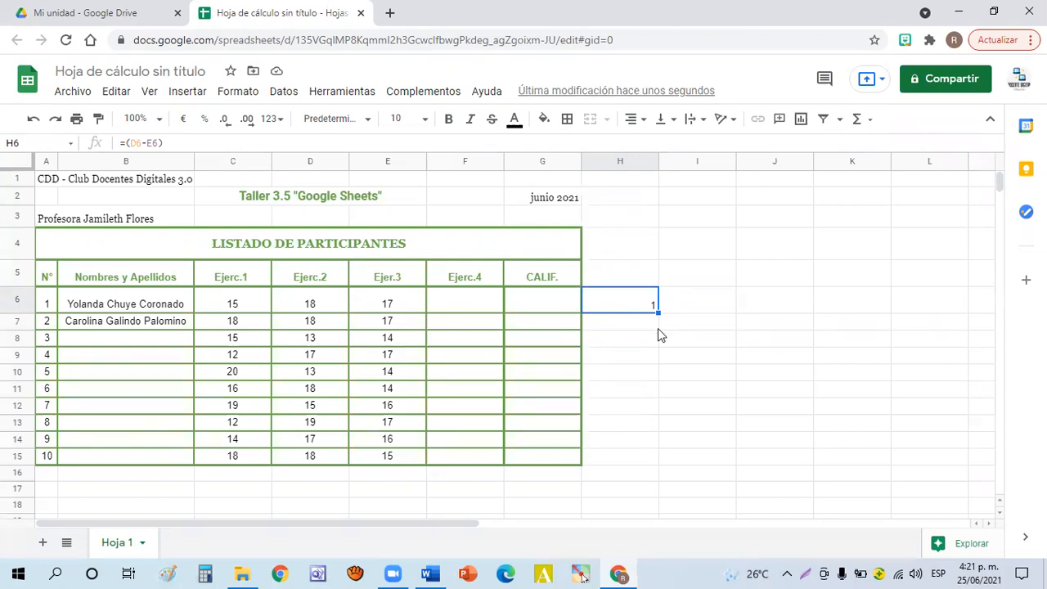
pyautogui.press('Delete')
pyautogui.write('=')
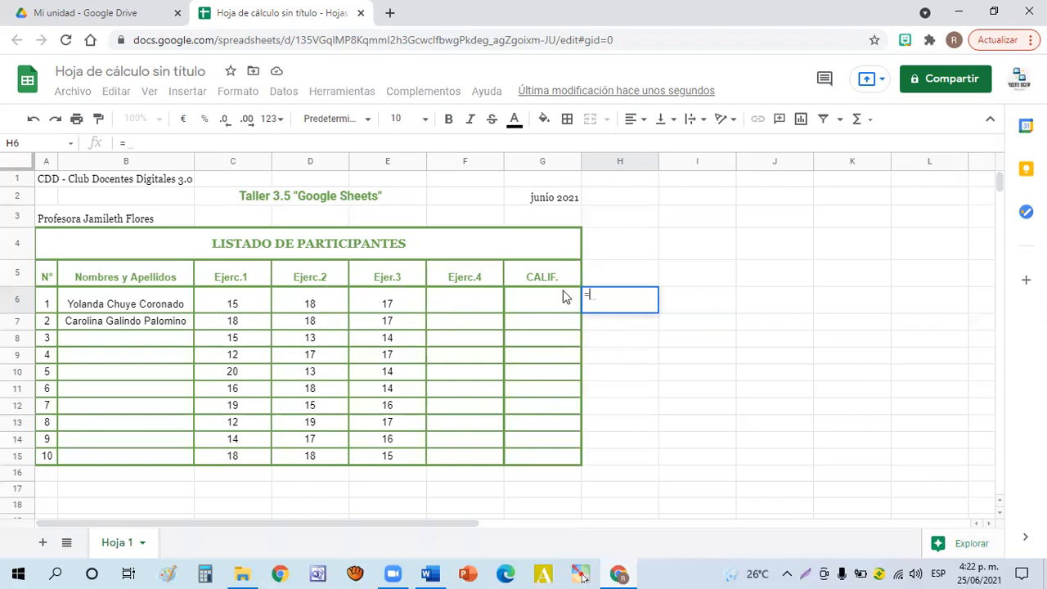
pyautogui.click(231, 303)
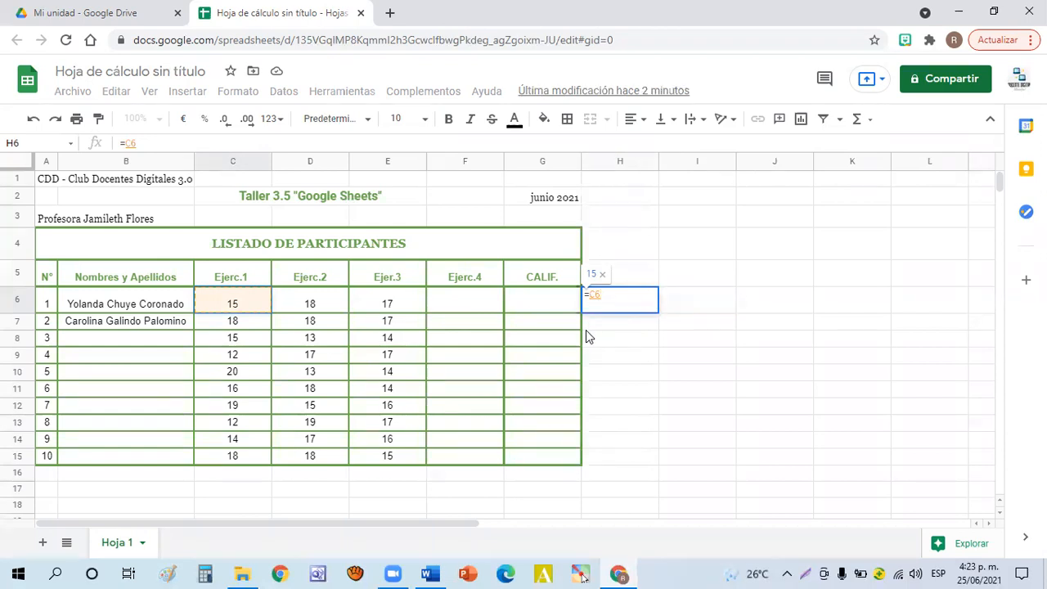
pyautogui.write('+')
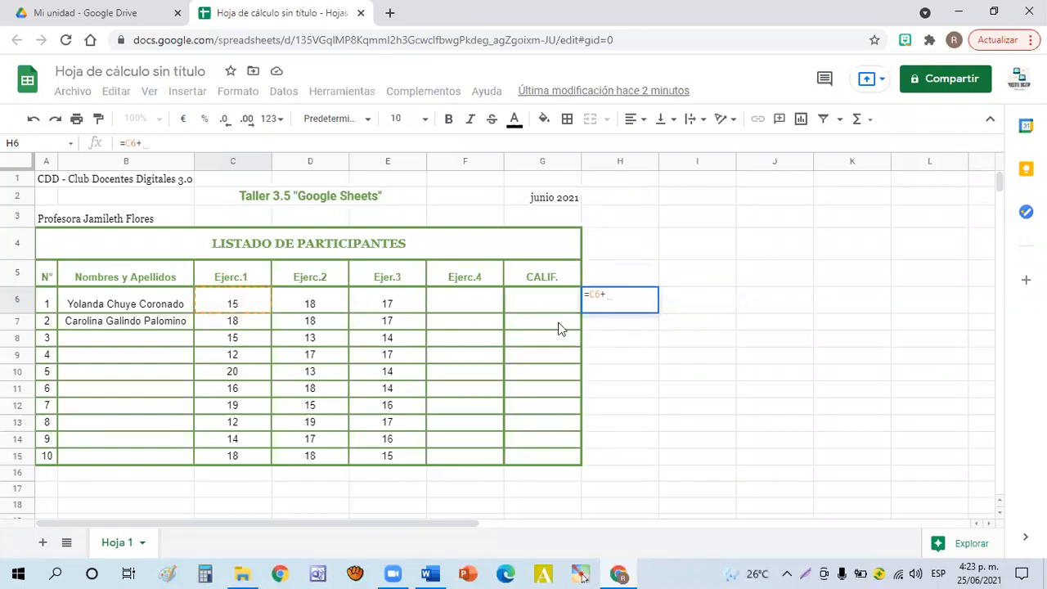
pyautogui.click(313, 307)
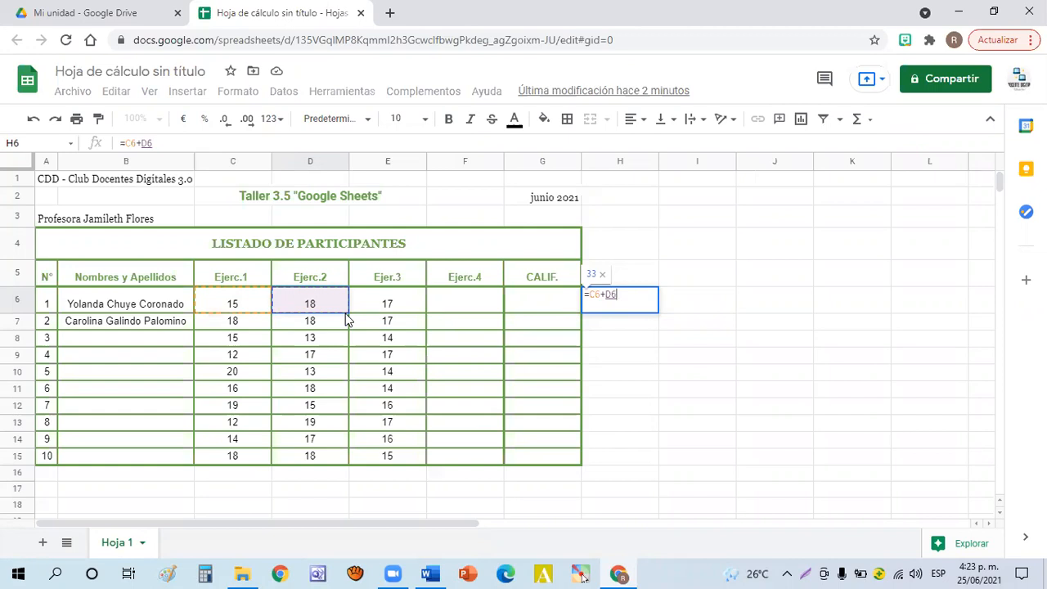
pyautogui.write('+')
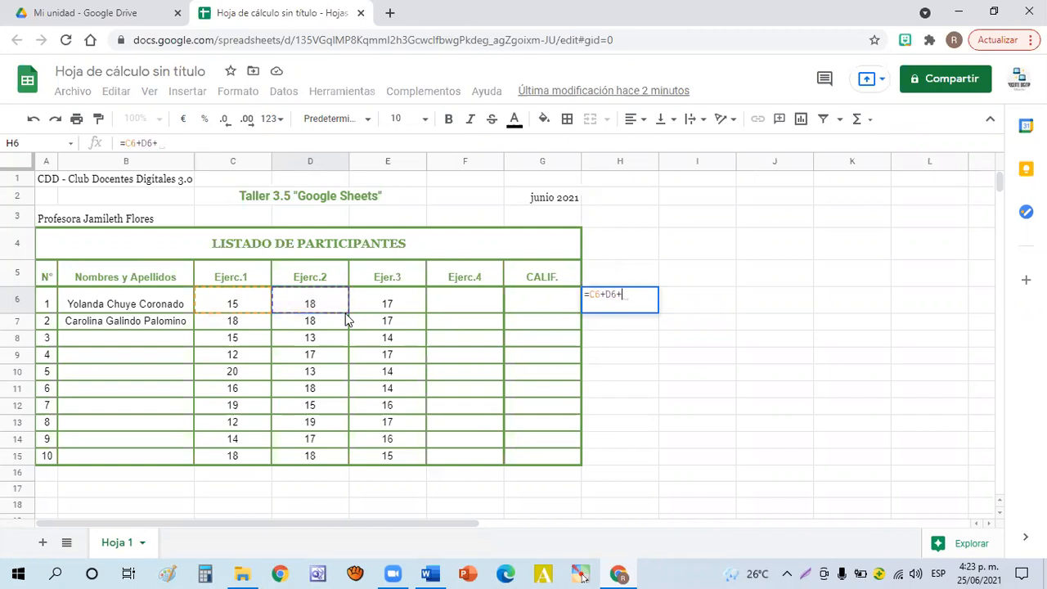
pyautogui.click(386, 304)
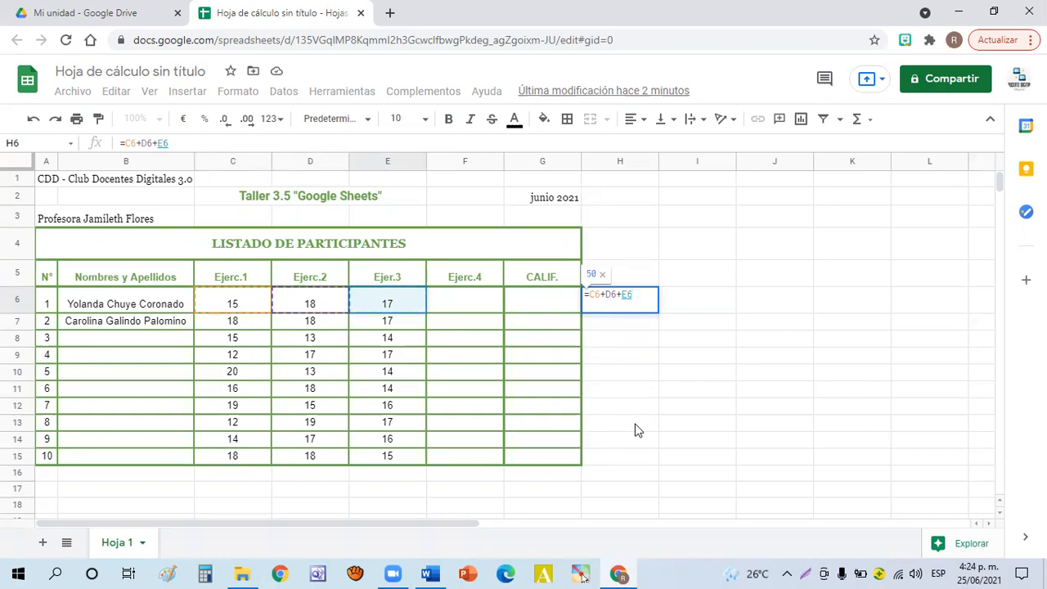
pyautogui.press('Return')
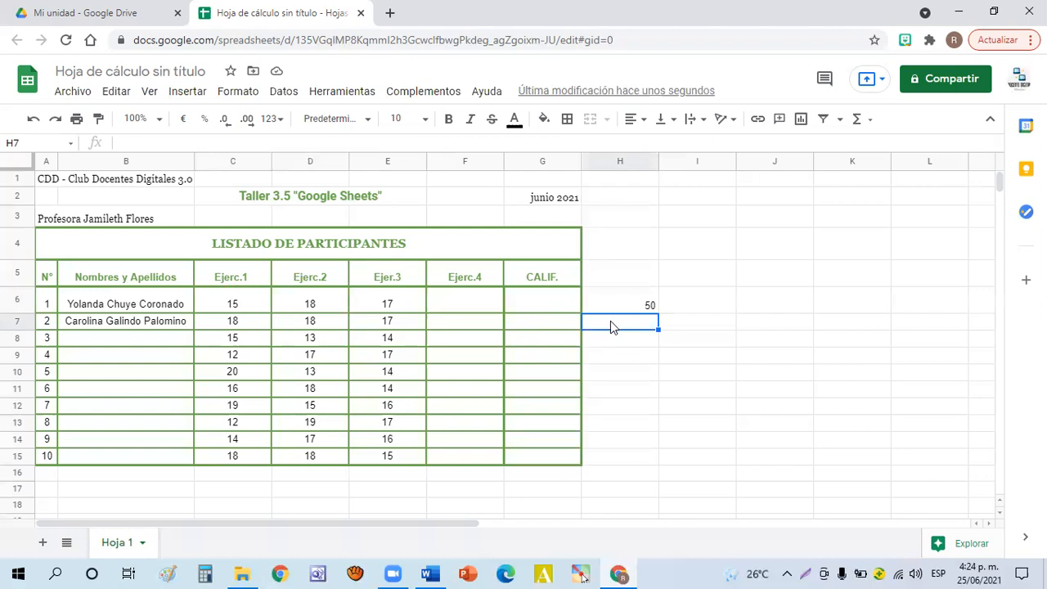
# Step: Enter the formula =(C7+D7) in cell H7 to add the second participant's first two exercise grades
pyautogui.write('=')
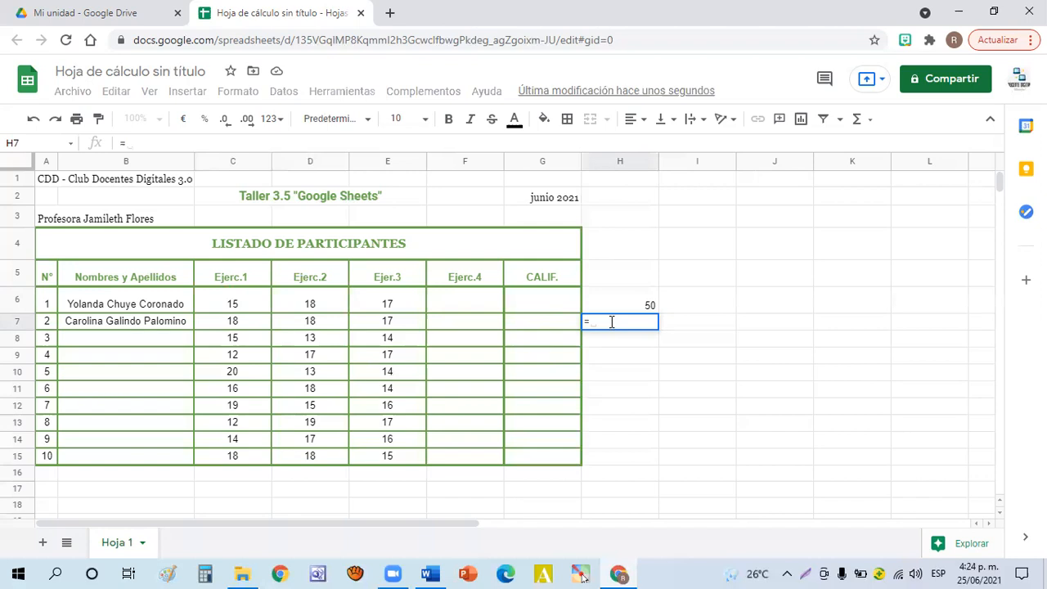
pyautogui.write('(')
pyautogui.write('C7')
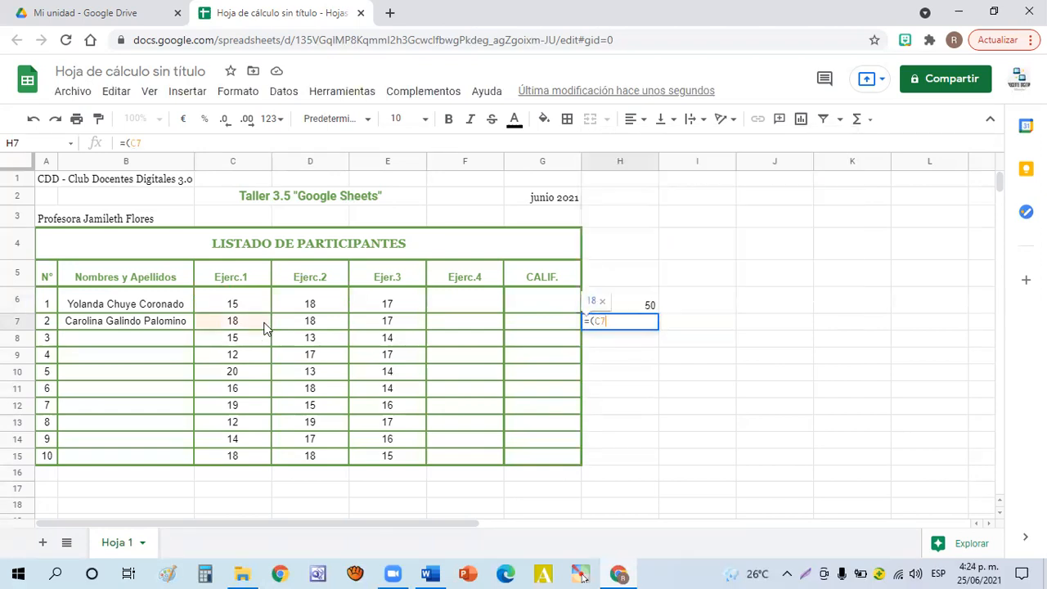
pyautogui.write('+')
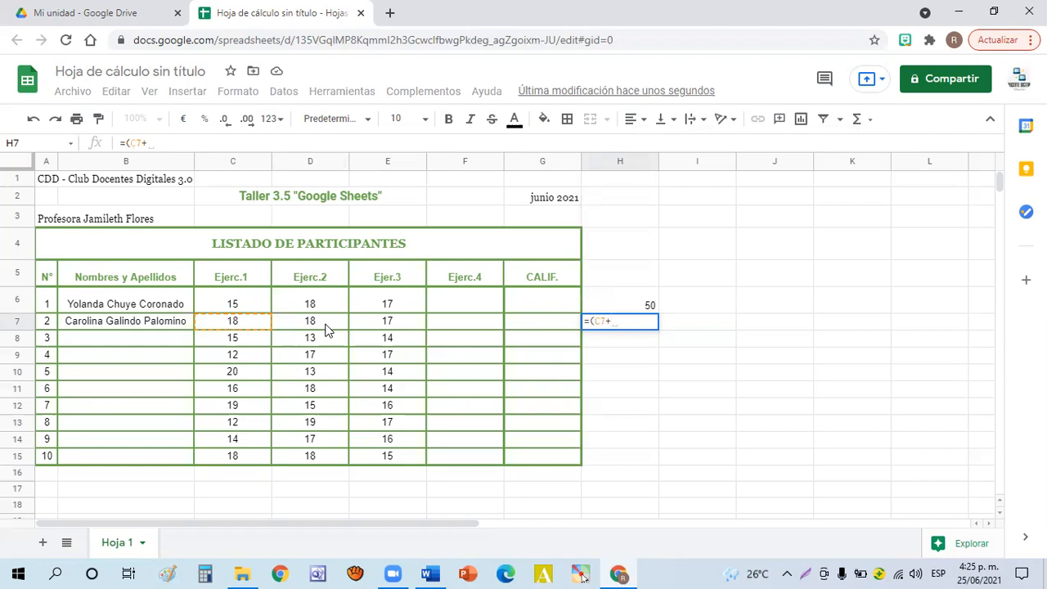
pyautogui.write('D')
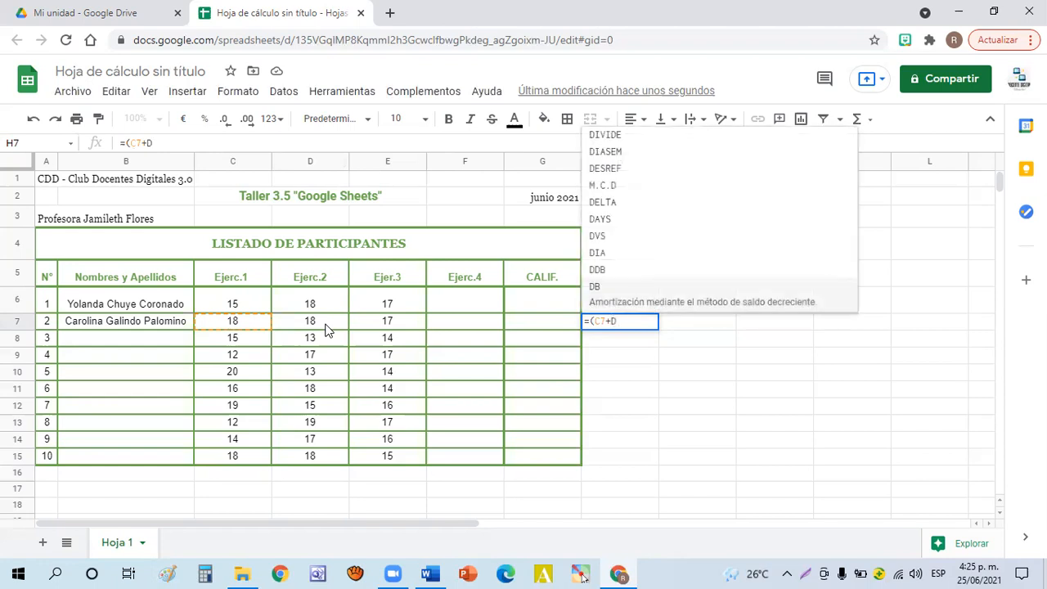
pyautogui.write('7')
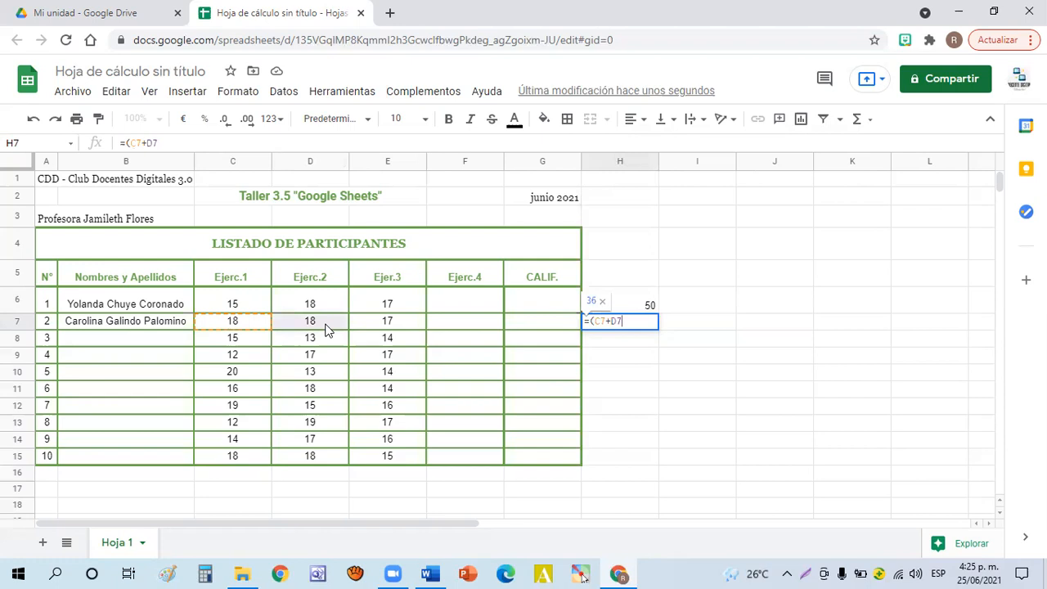
pyautogui.press('Return')
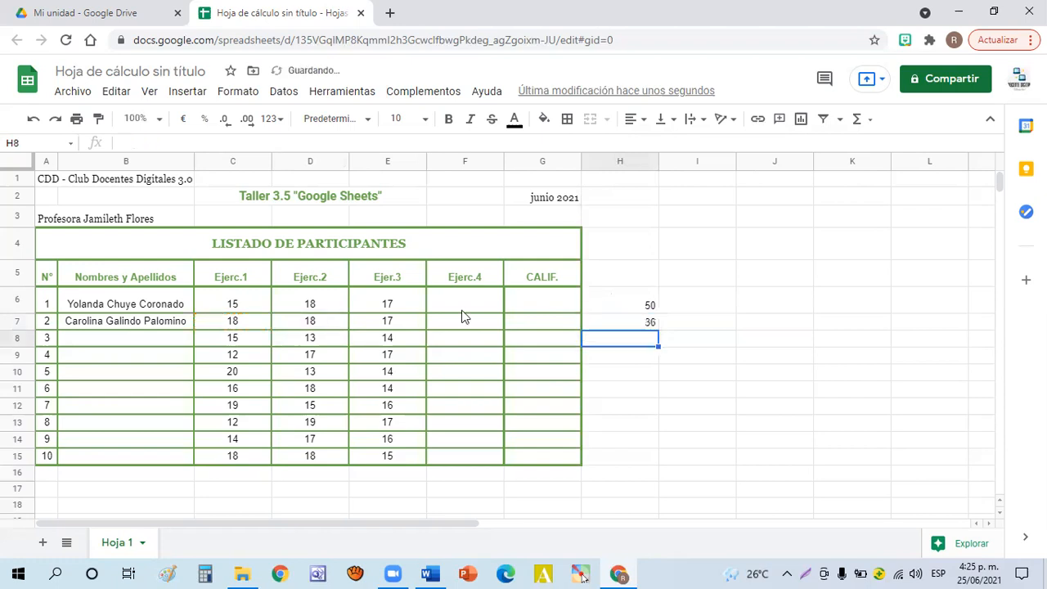
# Step: Extend the formula in cell H7 with the third exercise grade, making it =(C7+D7+E7)
pyautogui.click(634, 317)
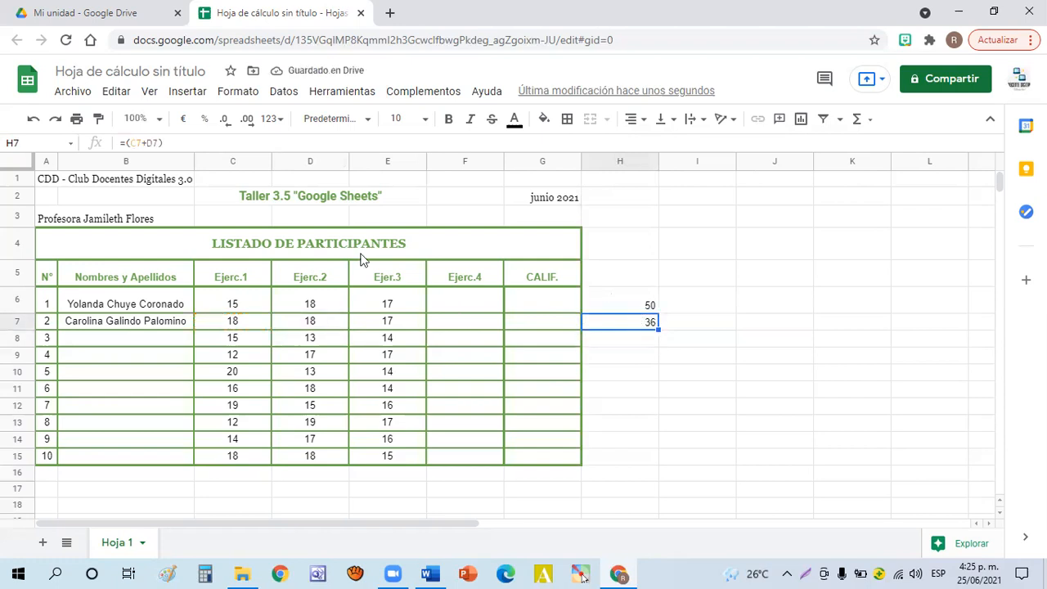
pyautogui.click(162, 143)
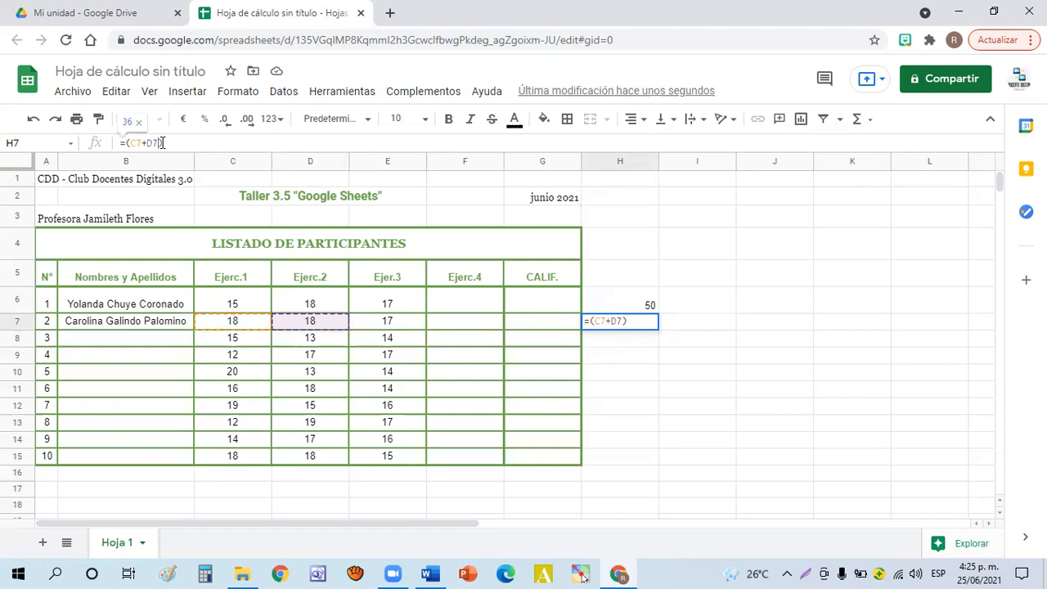
pyautogui.write('+')
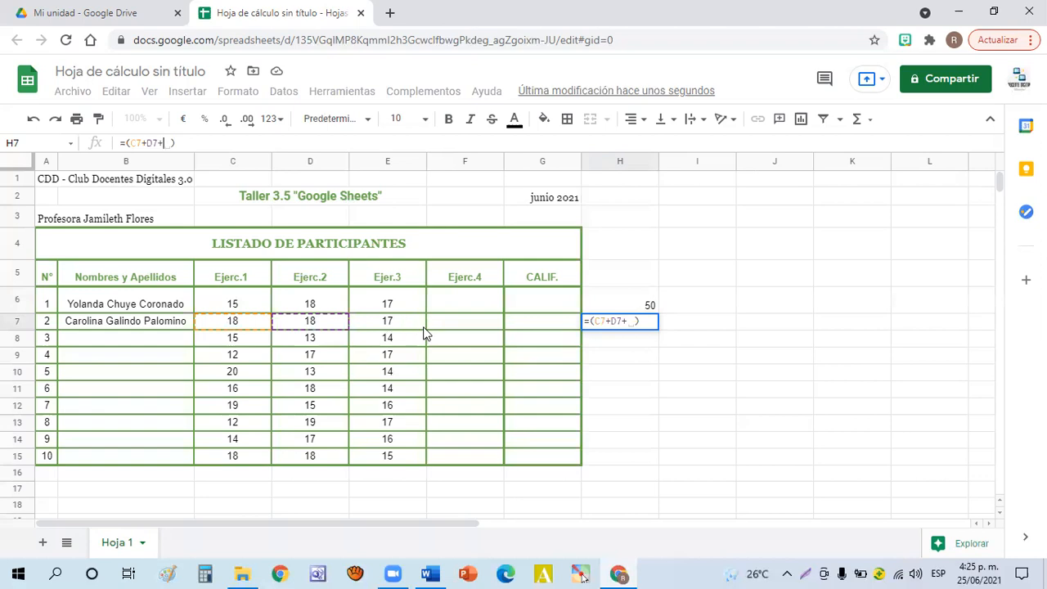
pyautogui.write('E')
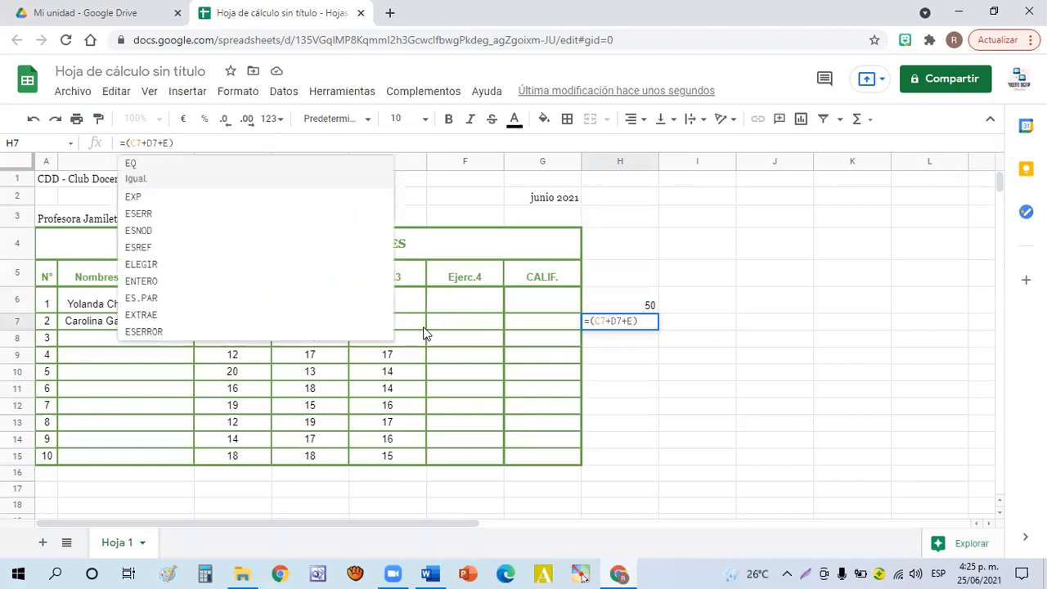
pyautogui.write('7')
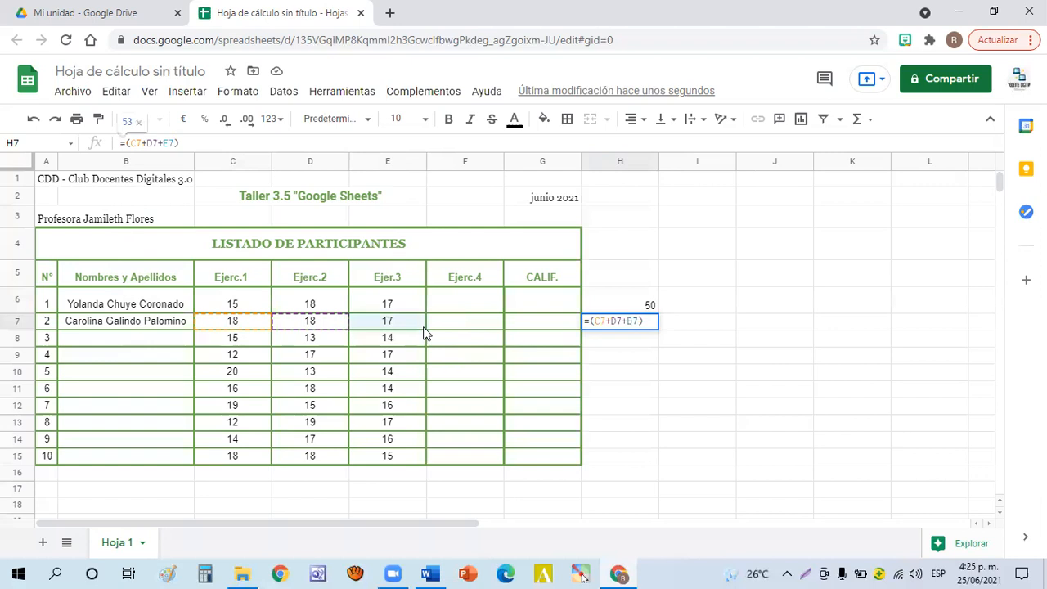
pyautogui.press('Return')
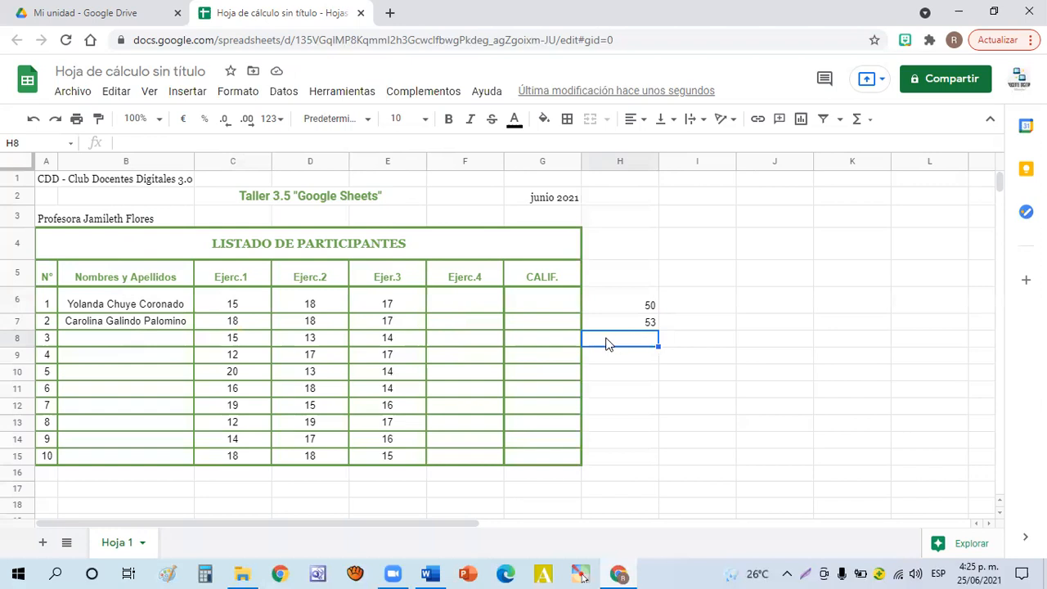
# Step: Enter a SUMA formula in cell H8 that totals the third participant's exercise range C8:F8
pyautogui.write('=')
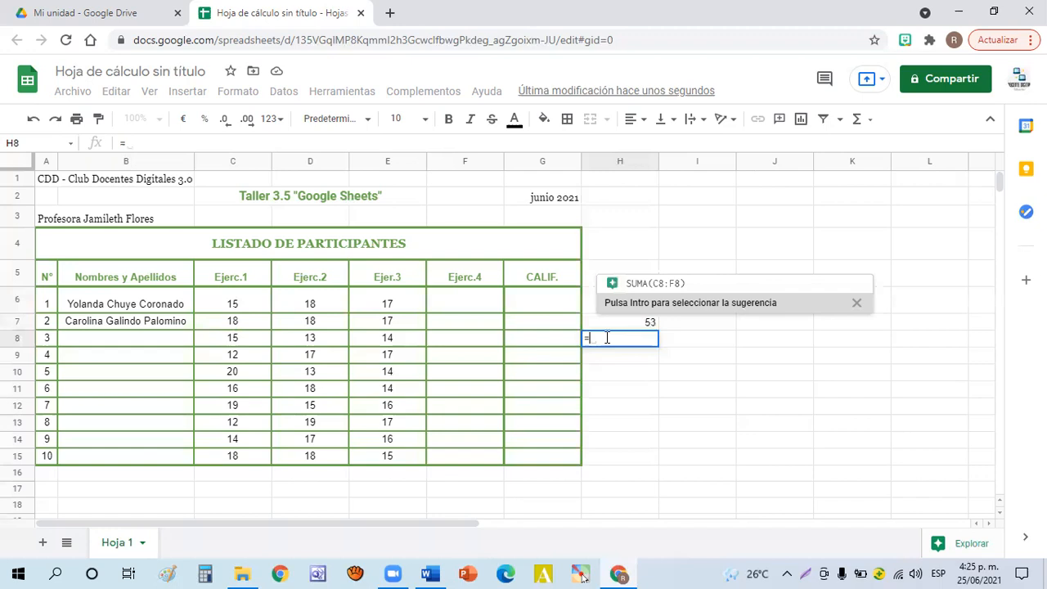
pyautogui.write('s')
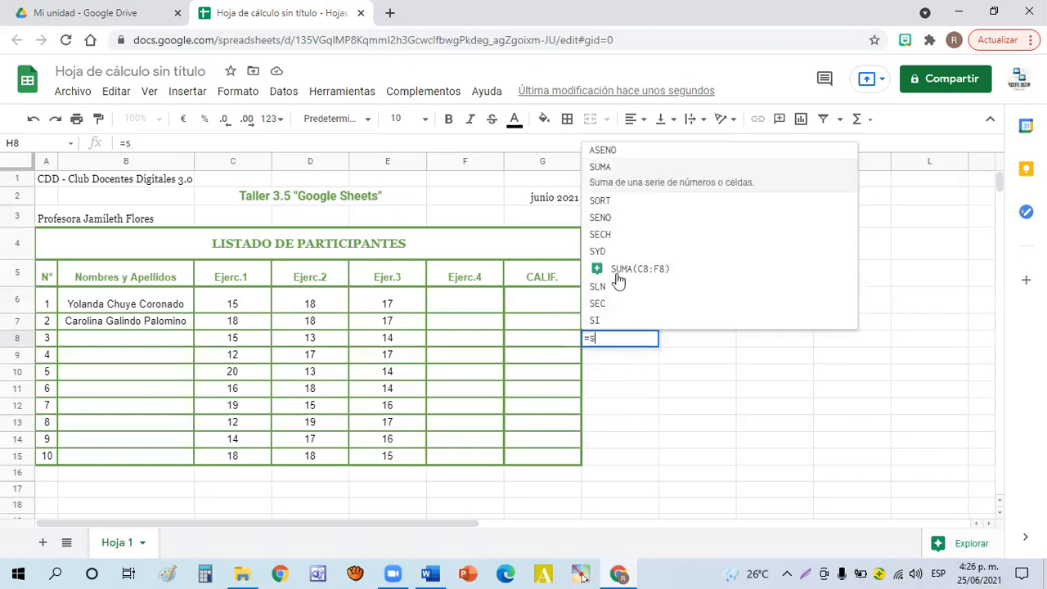
pyautogui.click(598, 169)
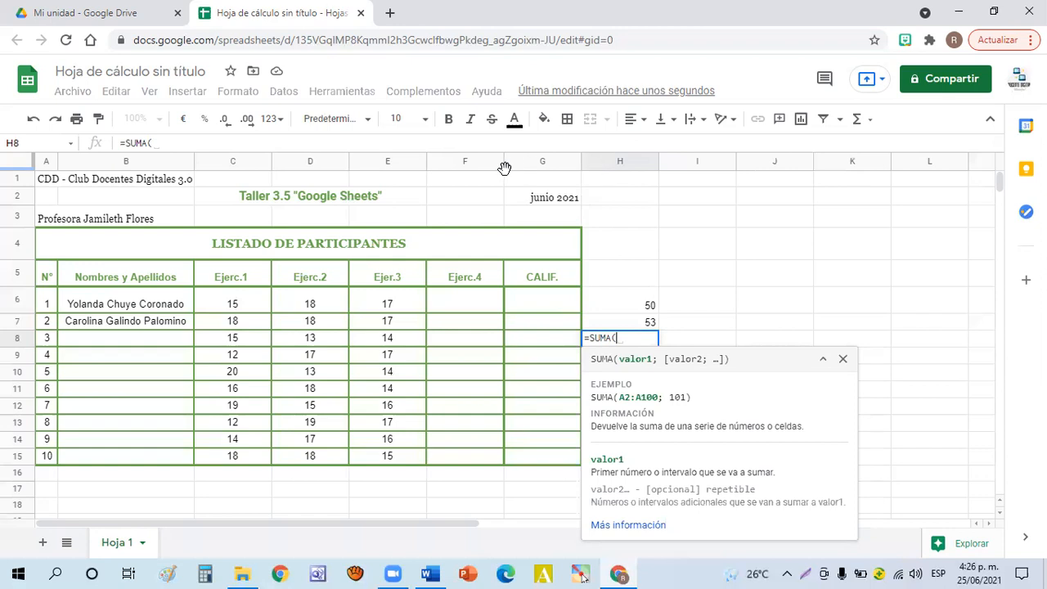
pyautogui.click(219, 342)
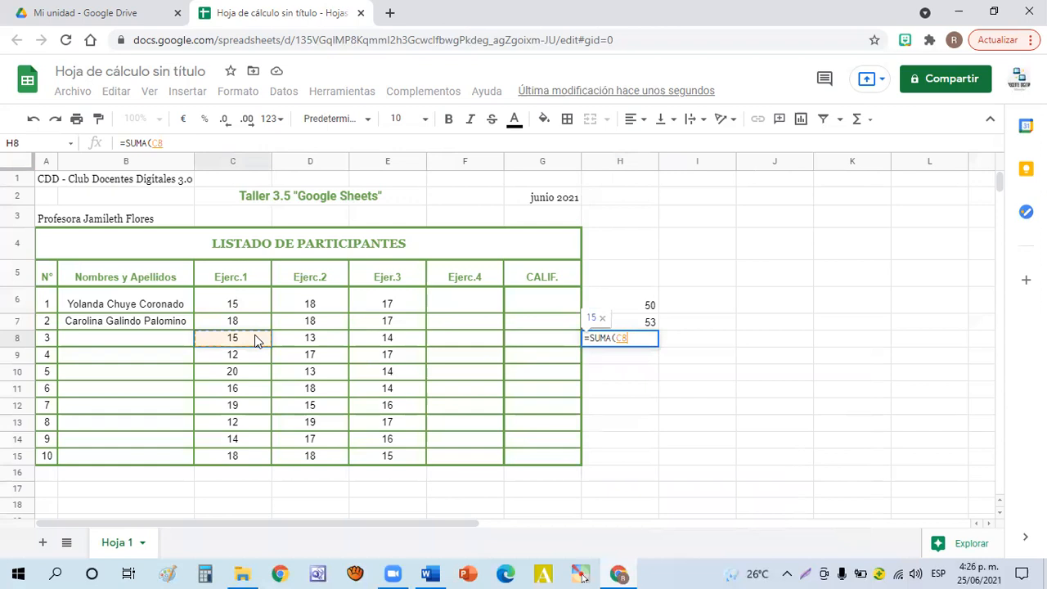
pyautogui.moveTo(290, 339); pyautogui.dragTo(410, 344)
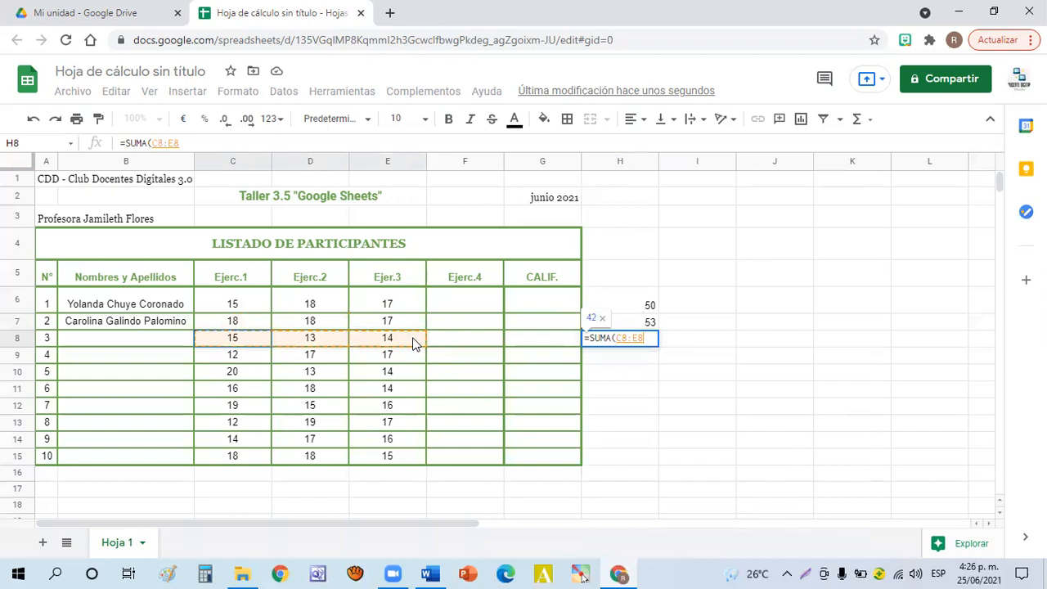
pyautogui.moveTo(439, 339); pyautogui.dragTo(477, 340)
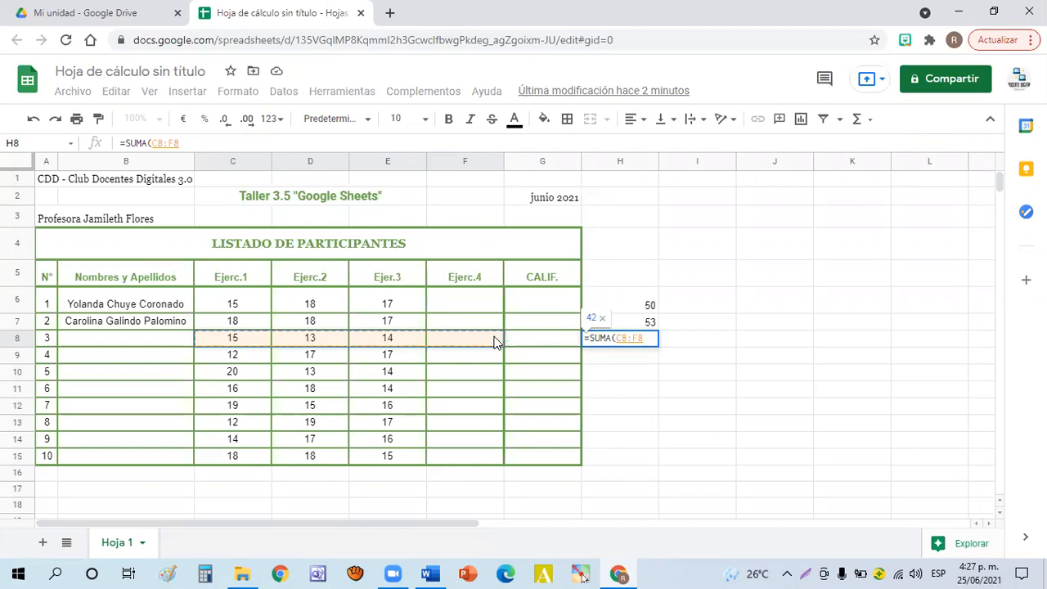
pyautogui.press('Return')
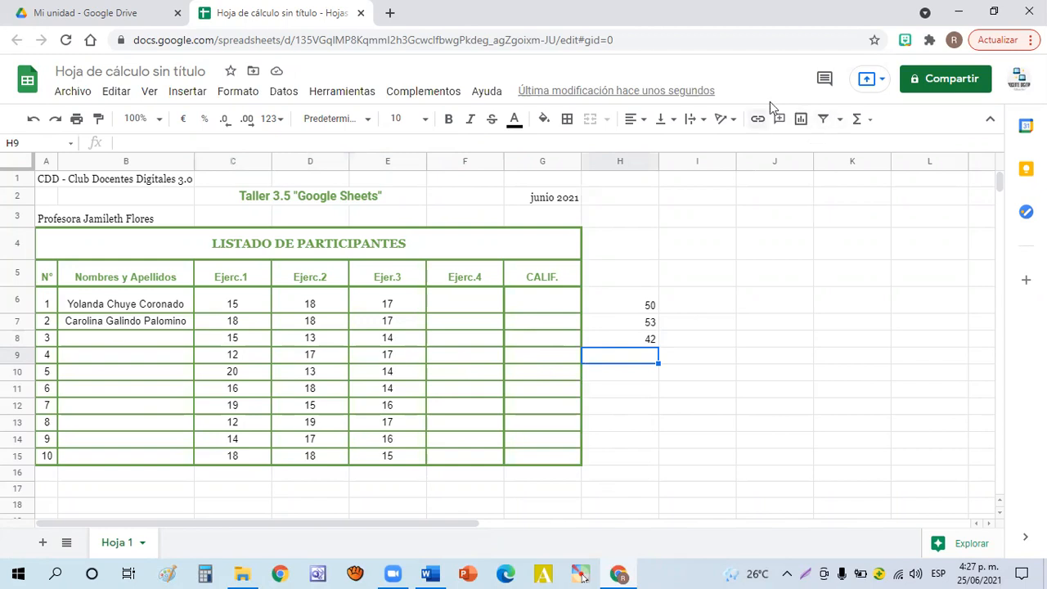
# Step: Insert the predefined SUMA function in cell H9 over the fourth participant's range C9:F9
pyautogui.click(871, 125)
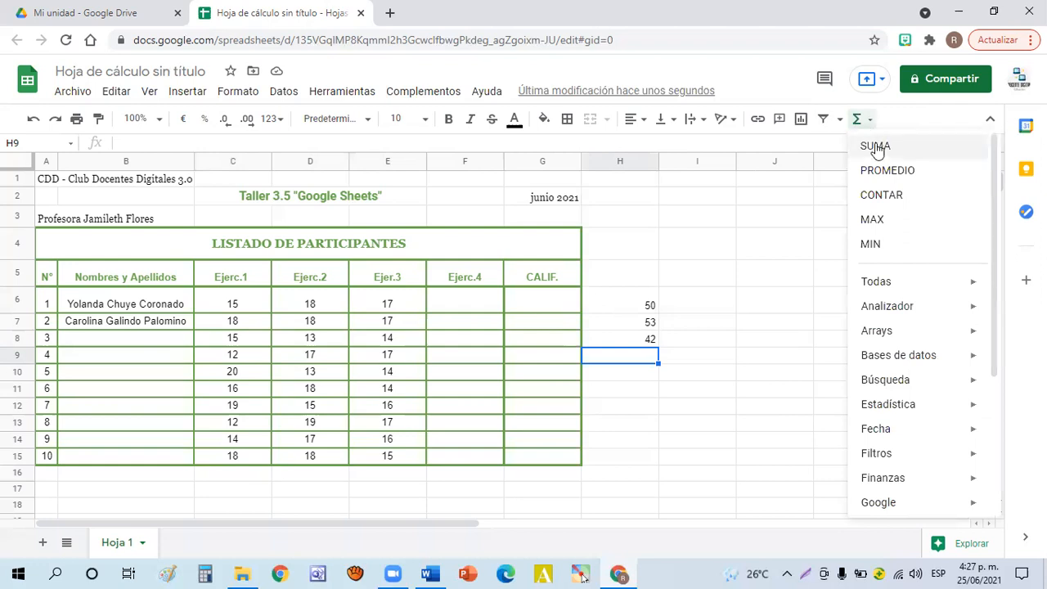
pyautogui.click(875, 144)
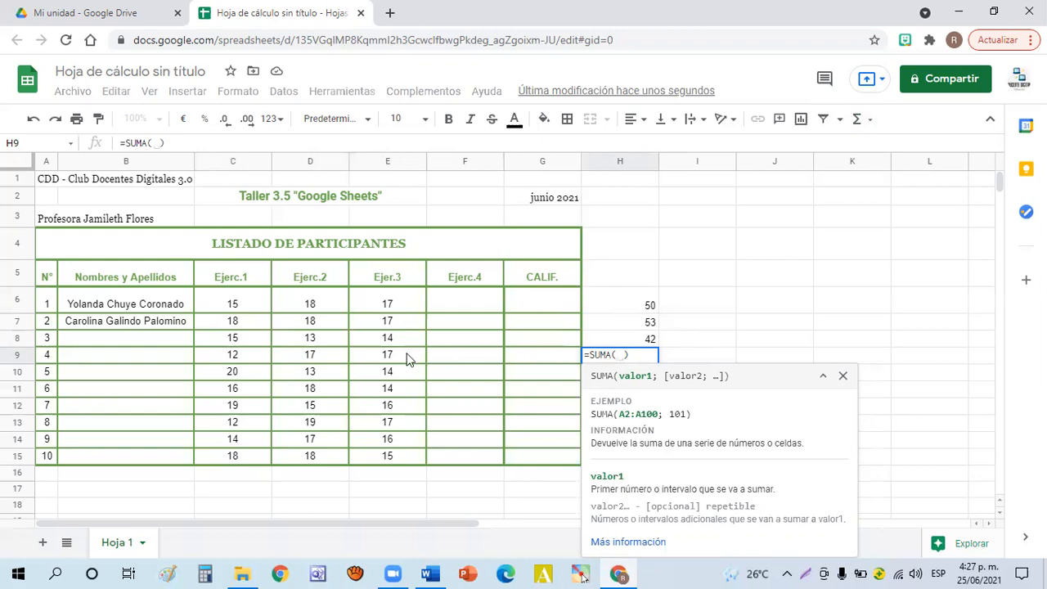
pyautogui.click(226, 358)
pyautogui.moveTo(246, 353); pyautogui.dragTo(432, 355)
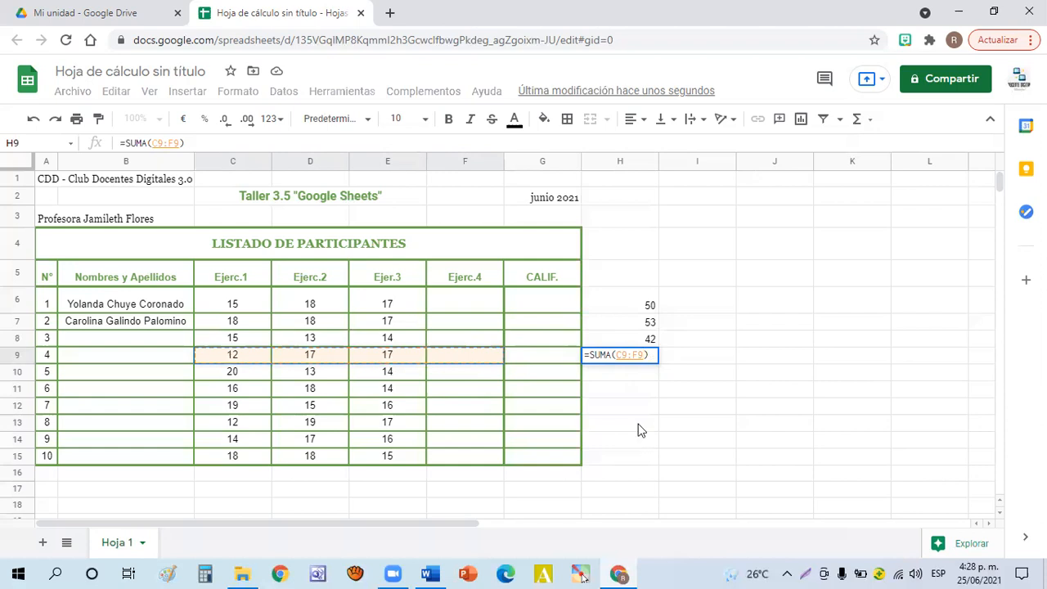
pyautogui.press('Return')
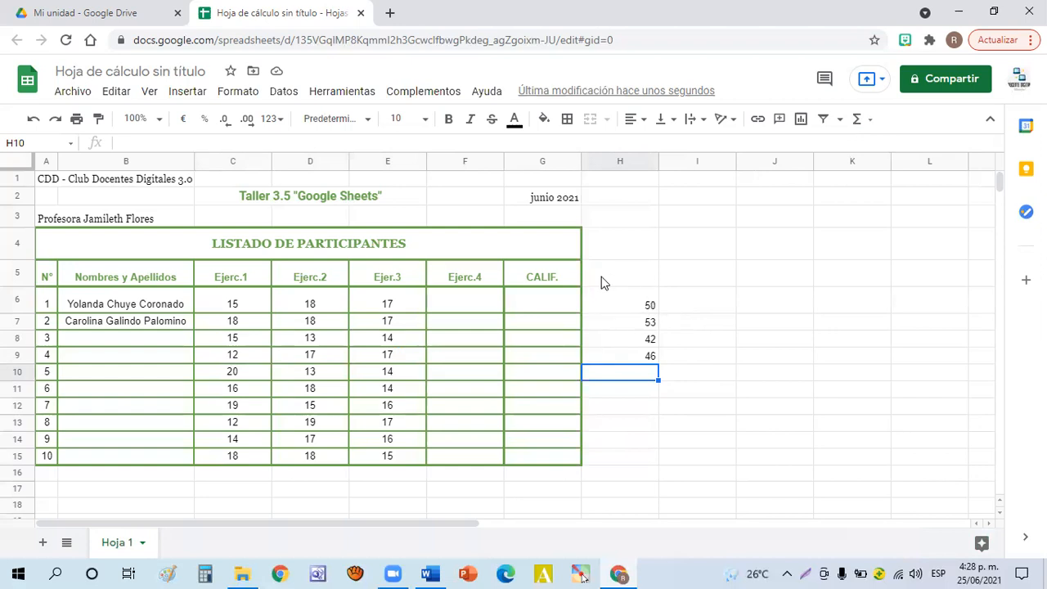
# Step: Try to enter a range formula starting with =(C6: in cell G6, the first participant's CALIF. cell
pyautogui.click(546, 305)
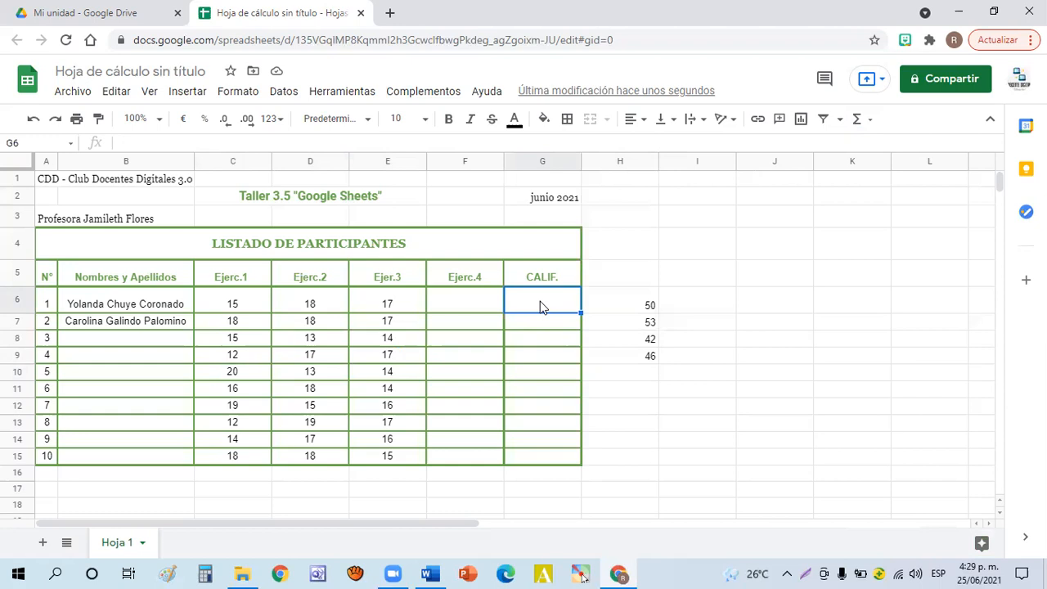
pyautogui.write('=')
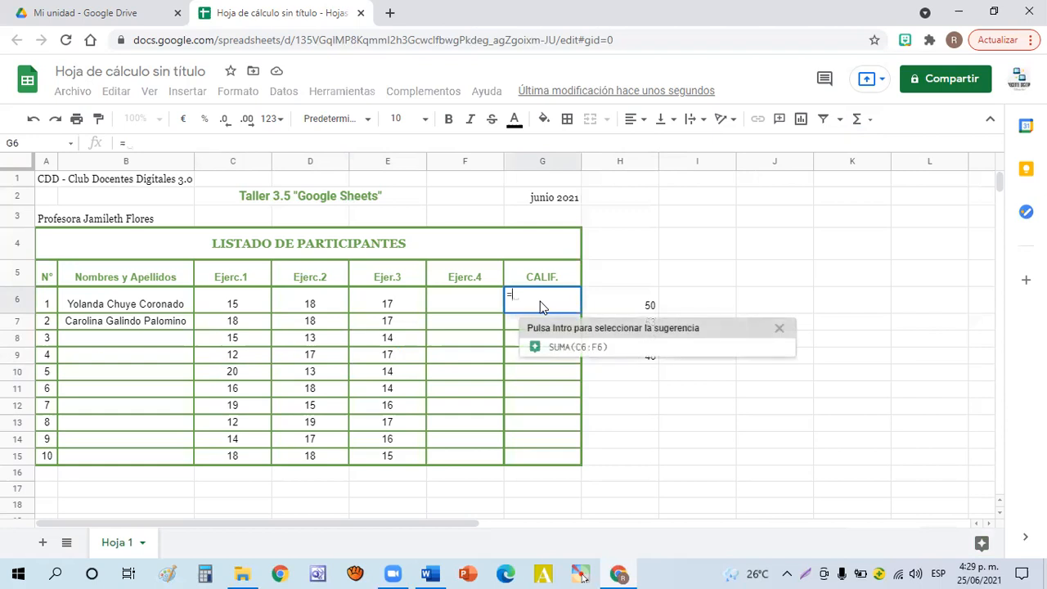
pyautogui.write('(')
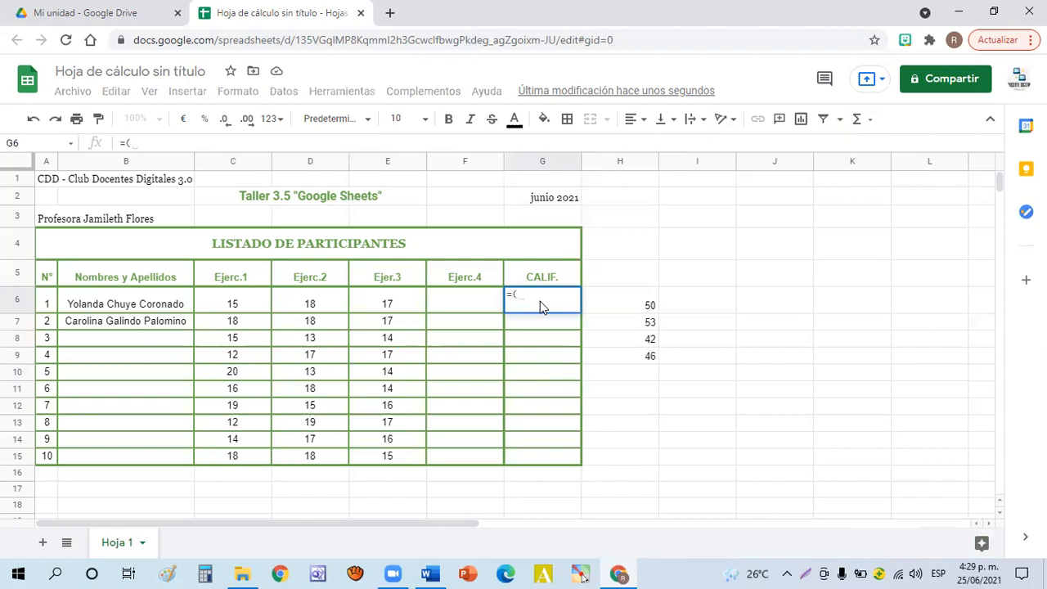
pyautogui.click(232, 304)
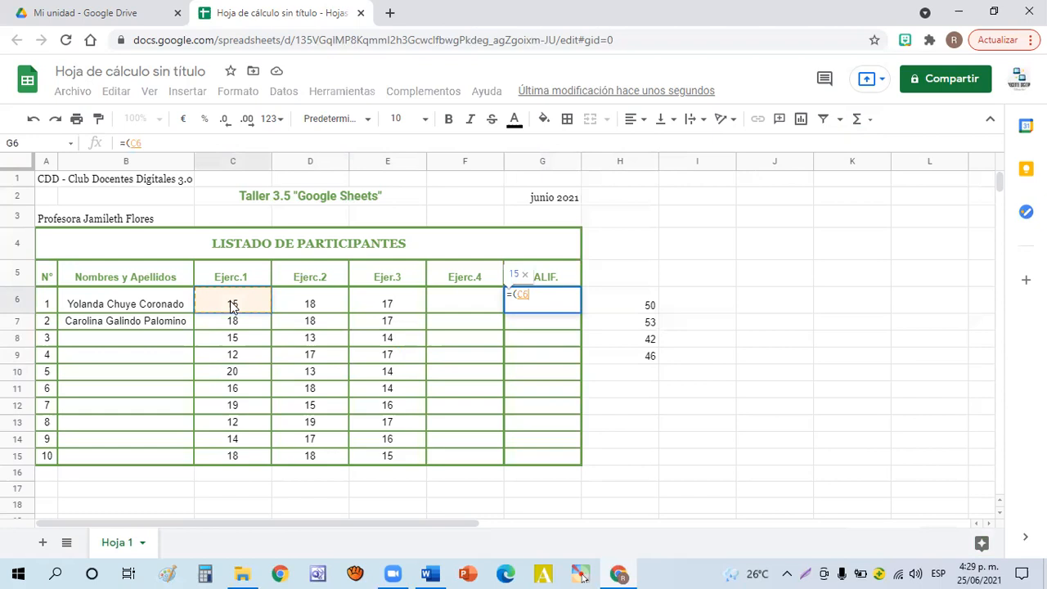
pyautogui.write(':')
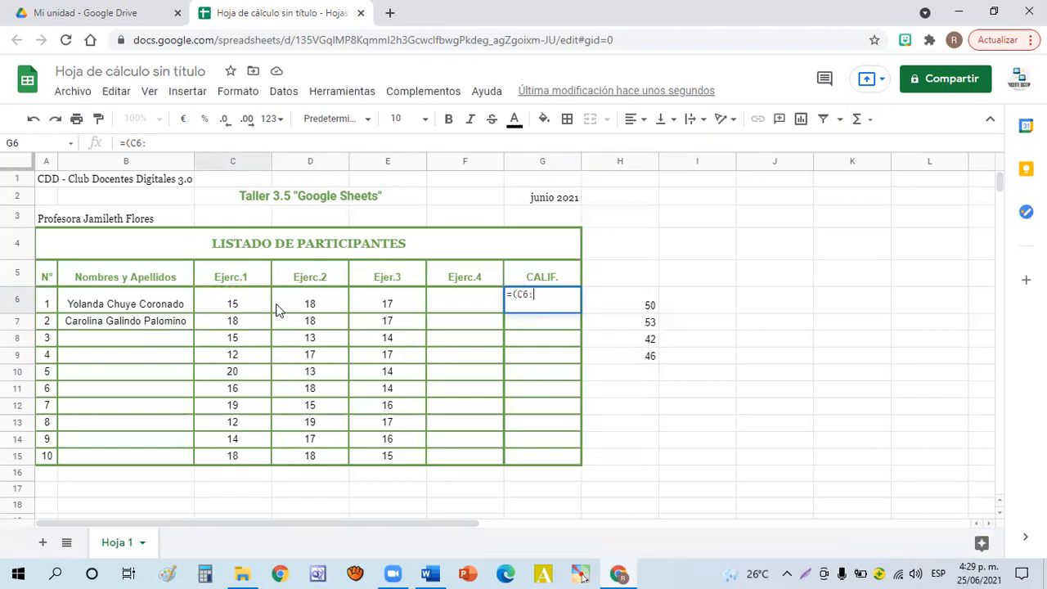
pyautogui.click(477, 295)
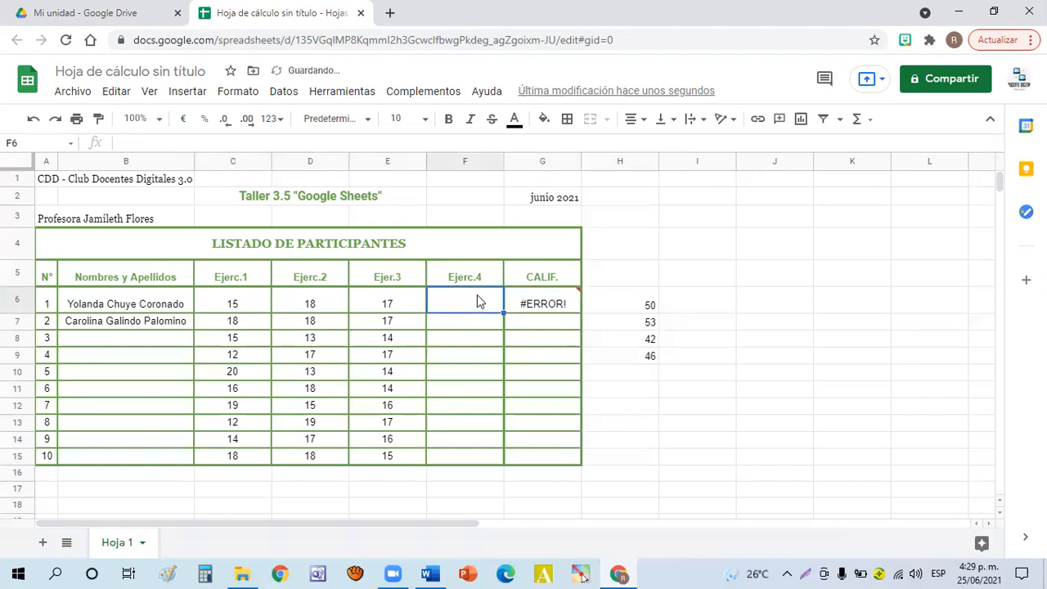
# Step: Complete the formula in cell G6 with the range end E6 and a division by 4, making it =(C6:E6)/4
pyautogui.click(533, 304)
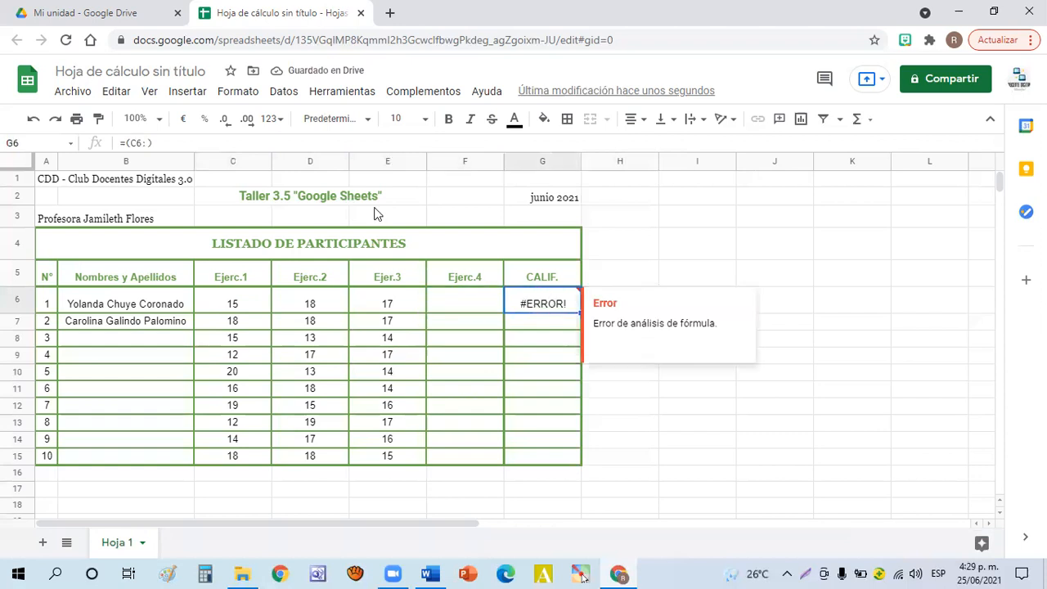
pyautogui.click(147, 142)
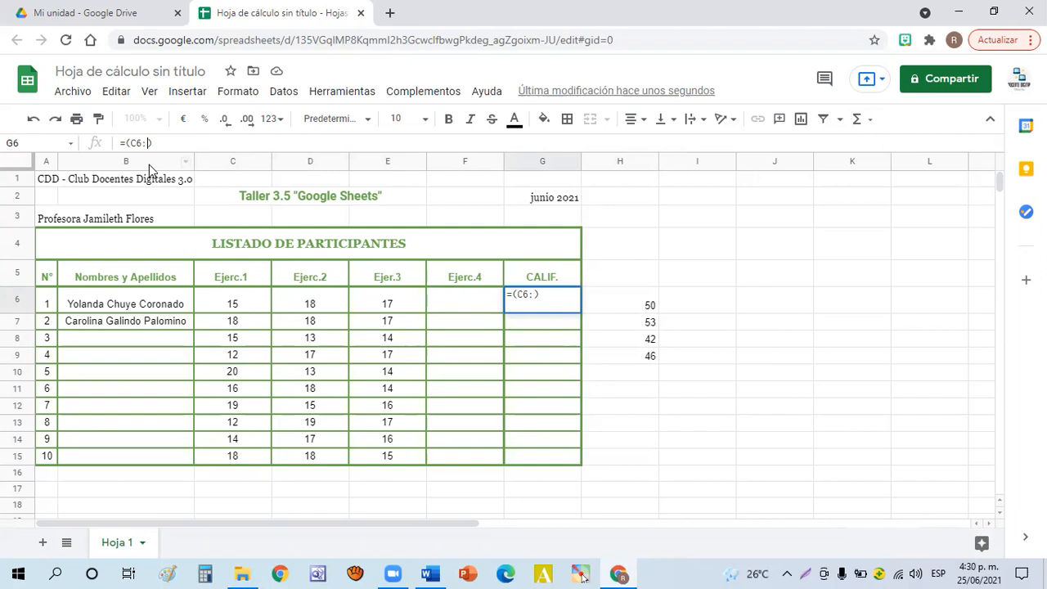
pyautogui.write('e')
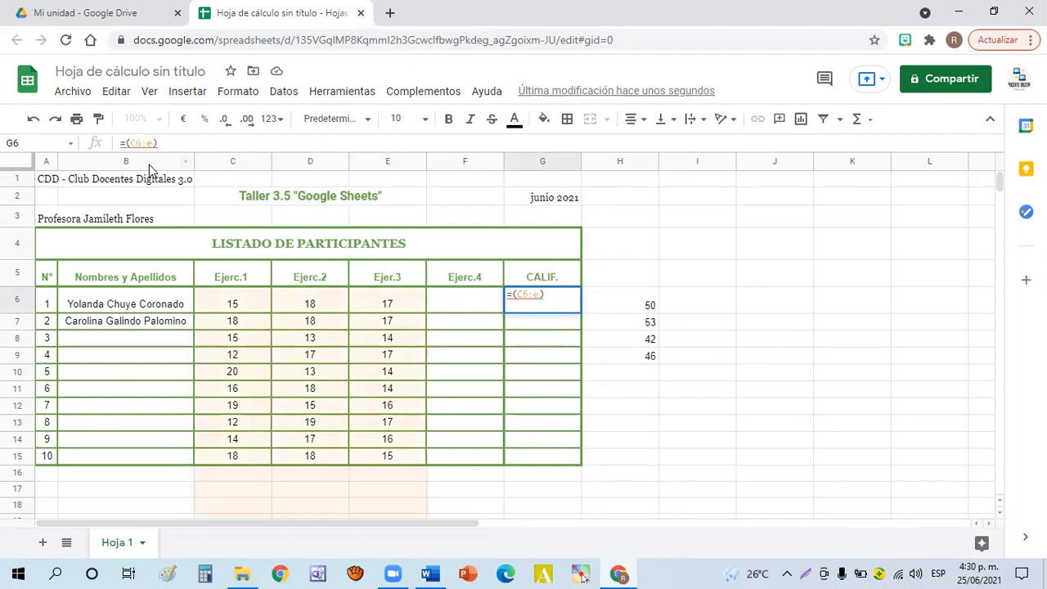
pyautogui.write('6')
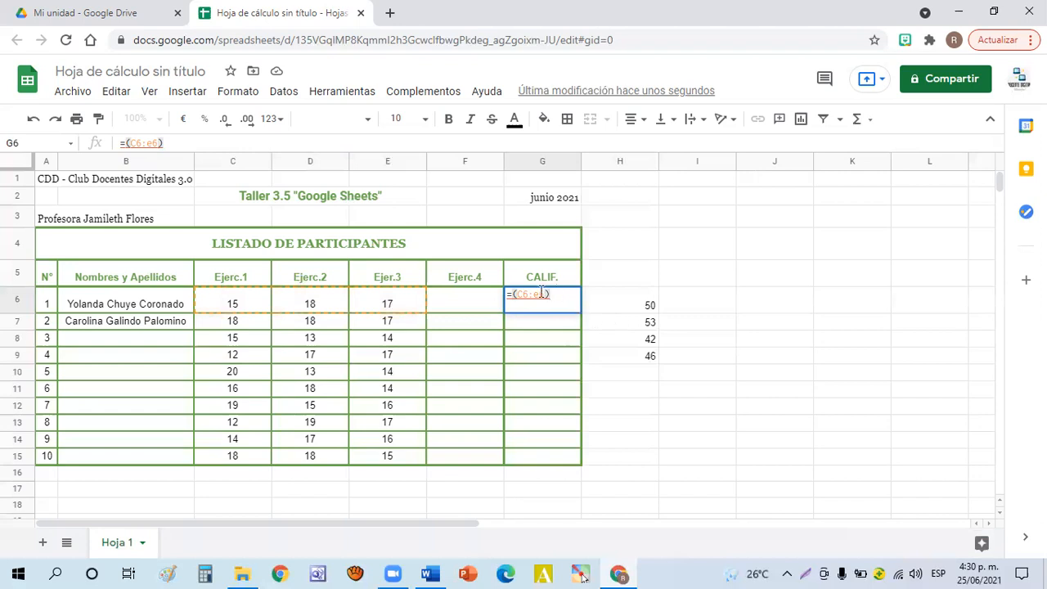
pyautogui.moveTo(536, 294)
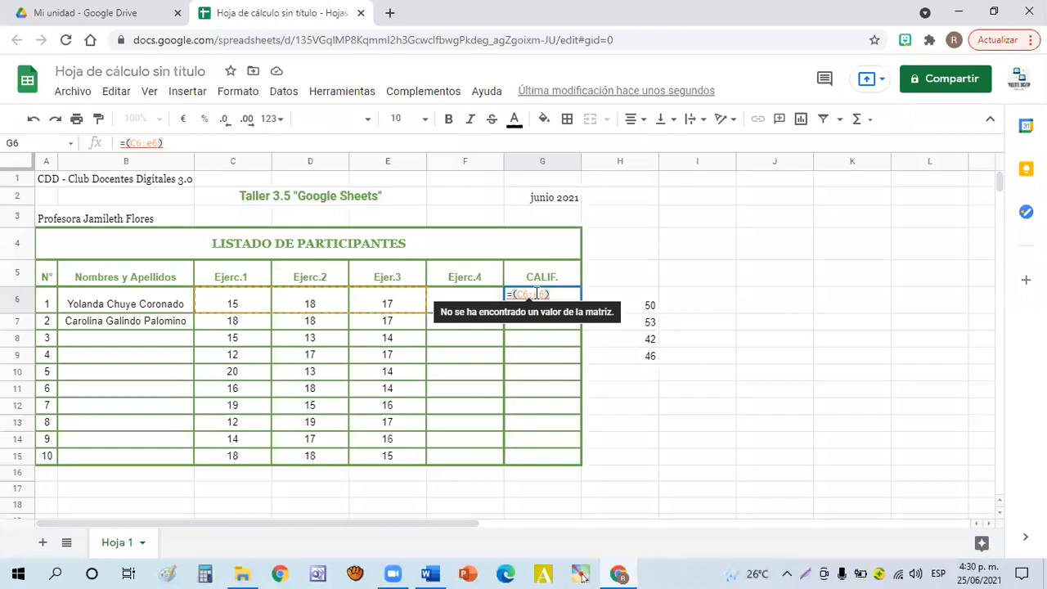
pyautogui.write('/')
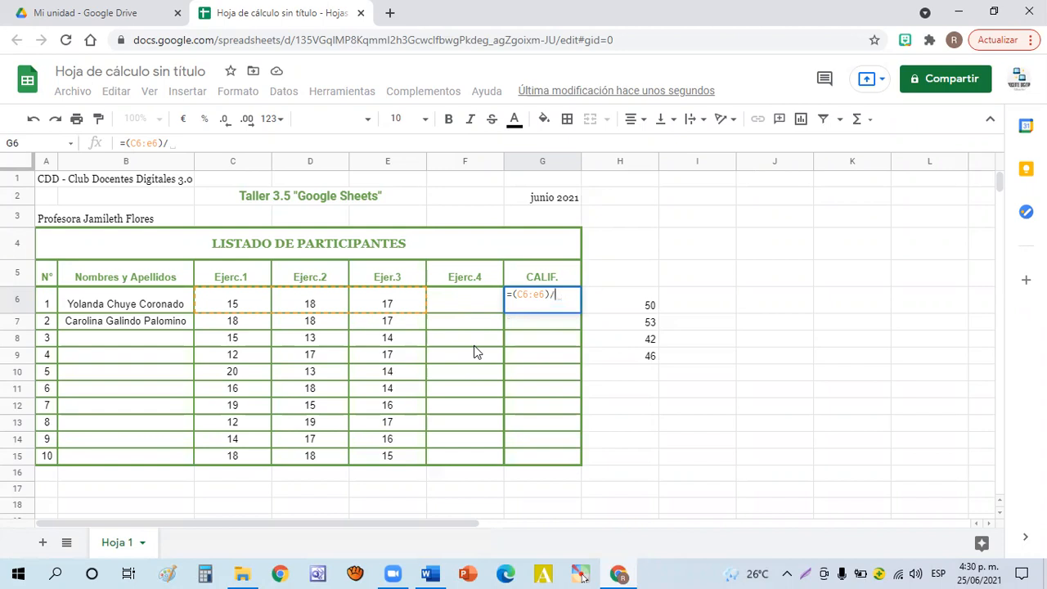
pyautogui.write('4')
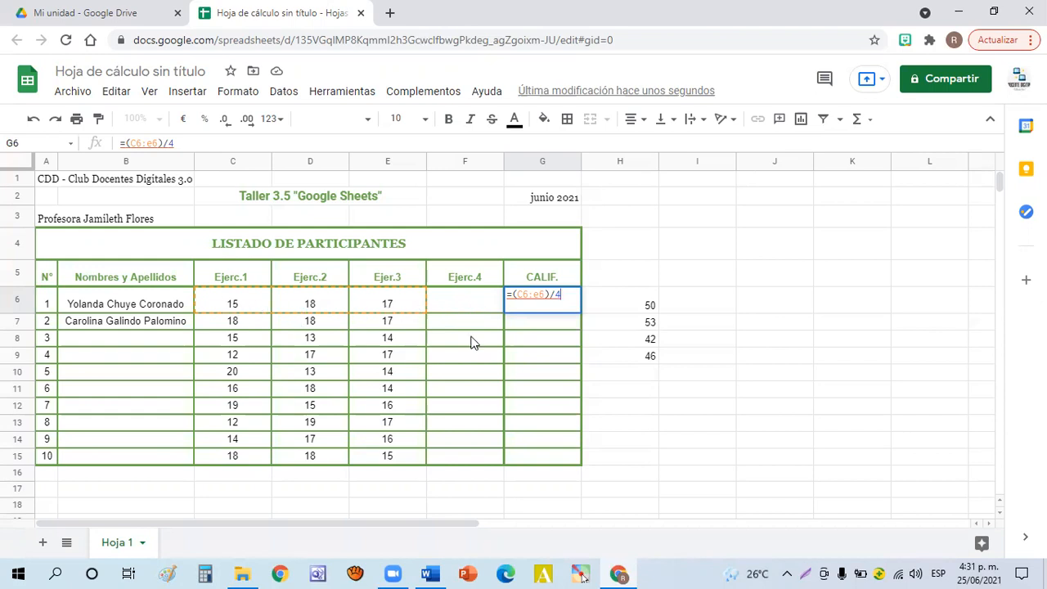
pyautogui.press('Return')
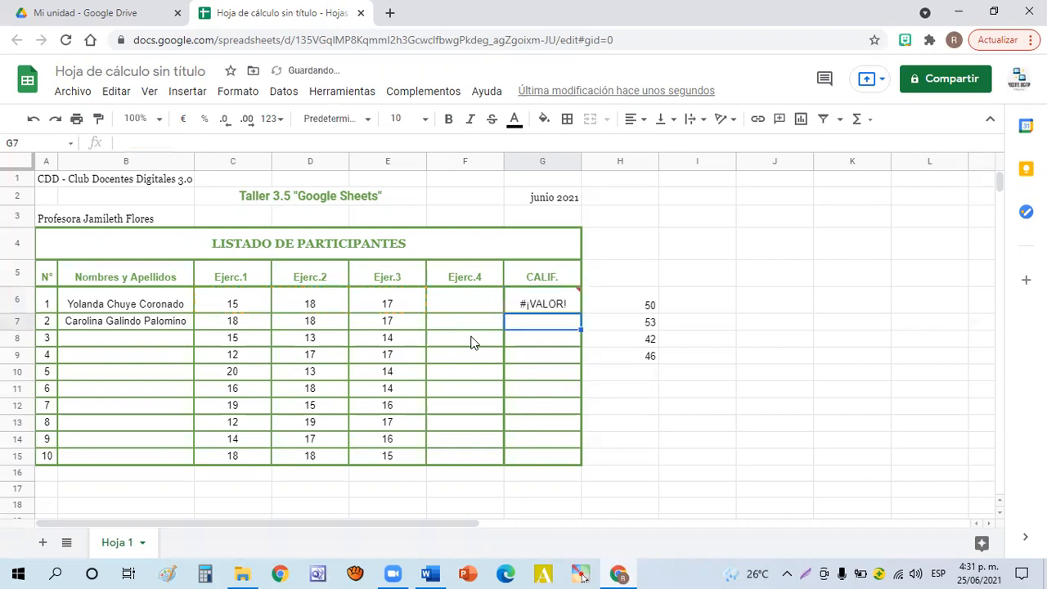
# Step: Correct the first participant's CALIF. formula in cell G6 to =(C6+D6+E6+F6)/4
pyautogui.click(546, 299)
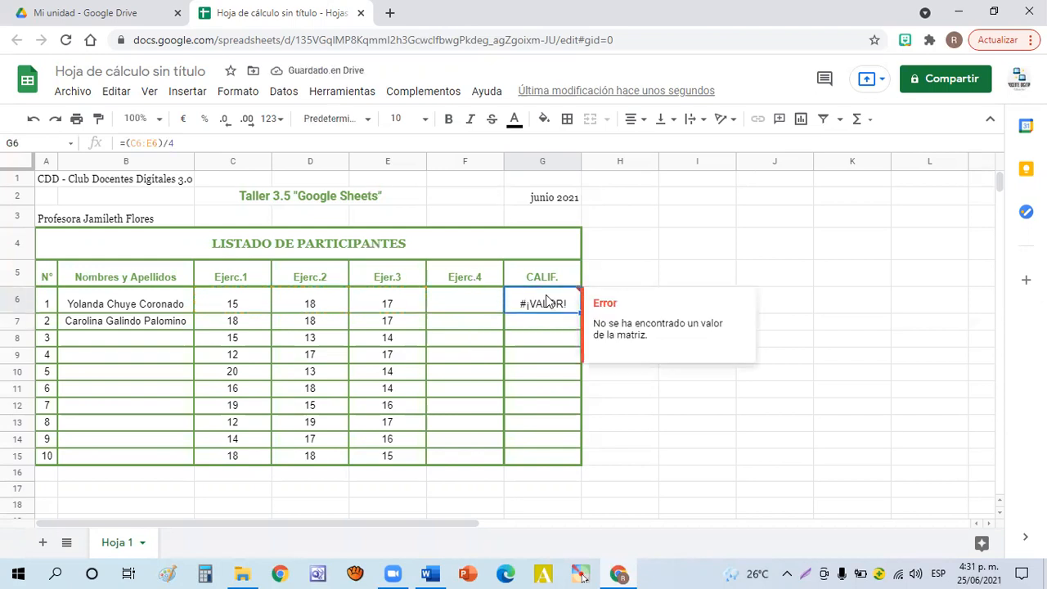
pyautogui.click(143, 143)
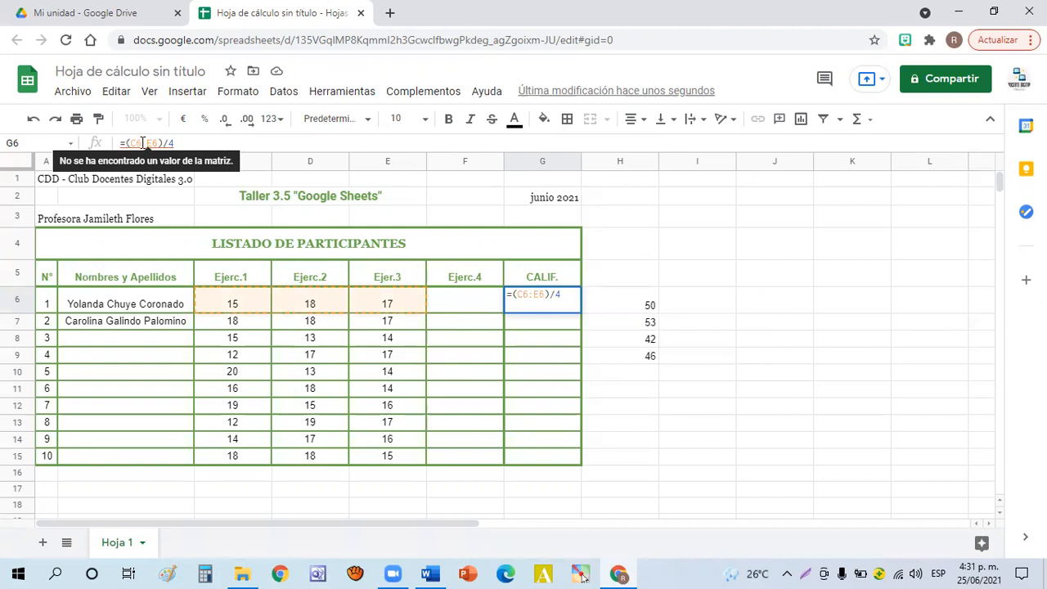
pyautogui.press('BackSpace')
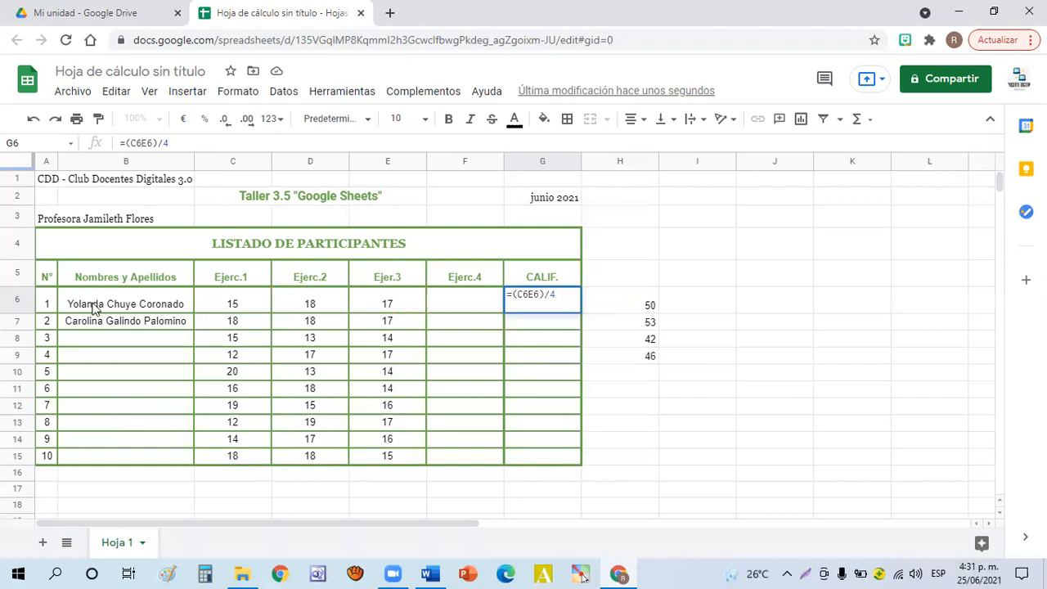
pyautogui.write('+')
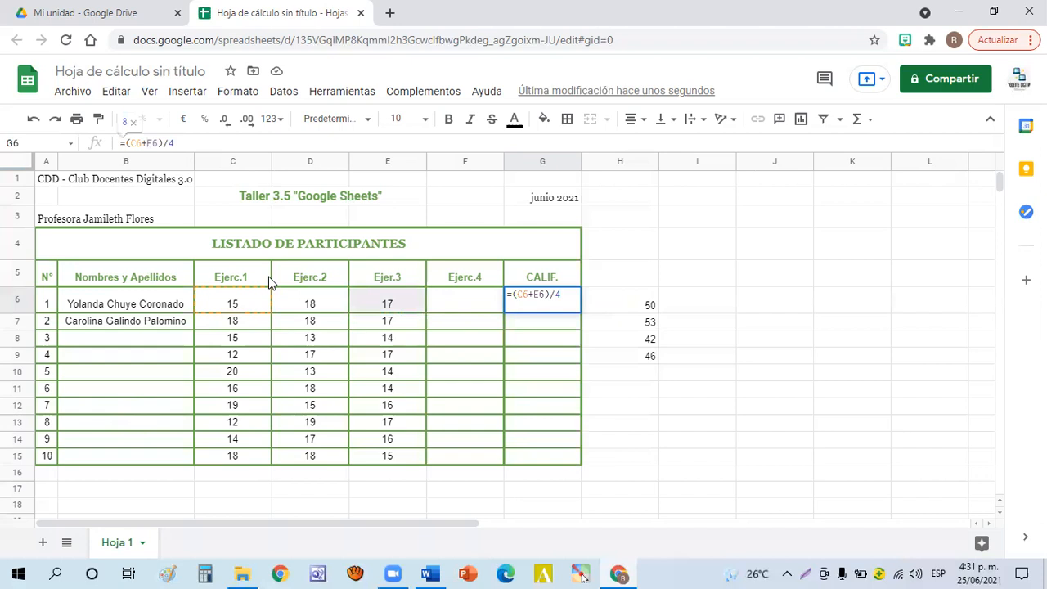
pyautogui.write('D6')
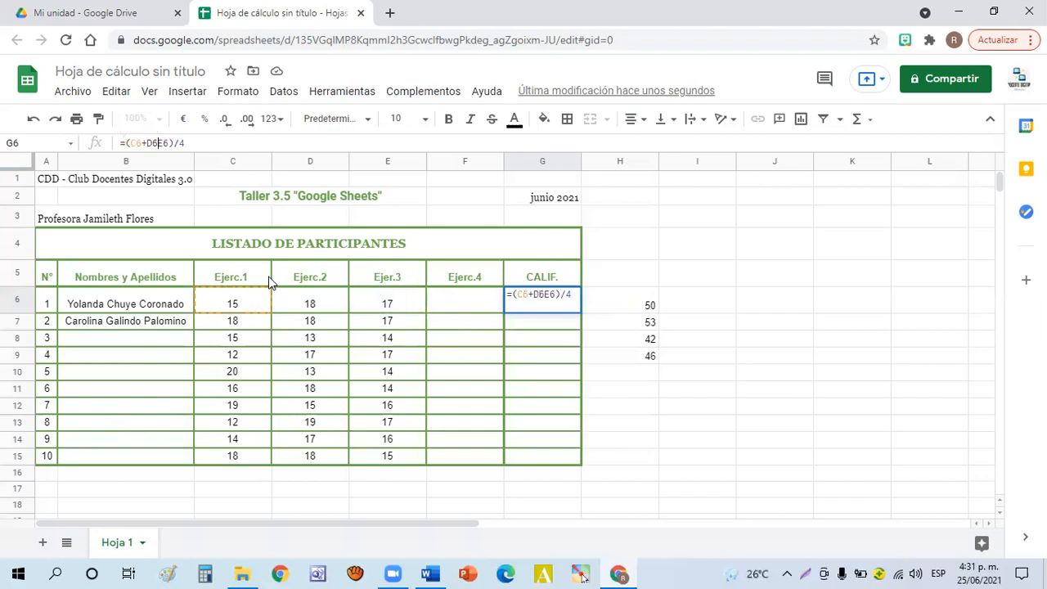
pyautogui.write('+E')
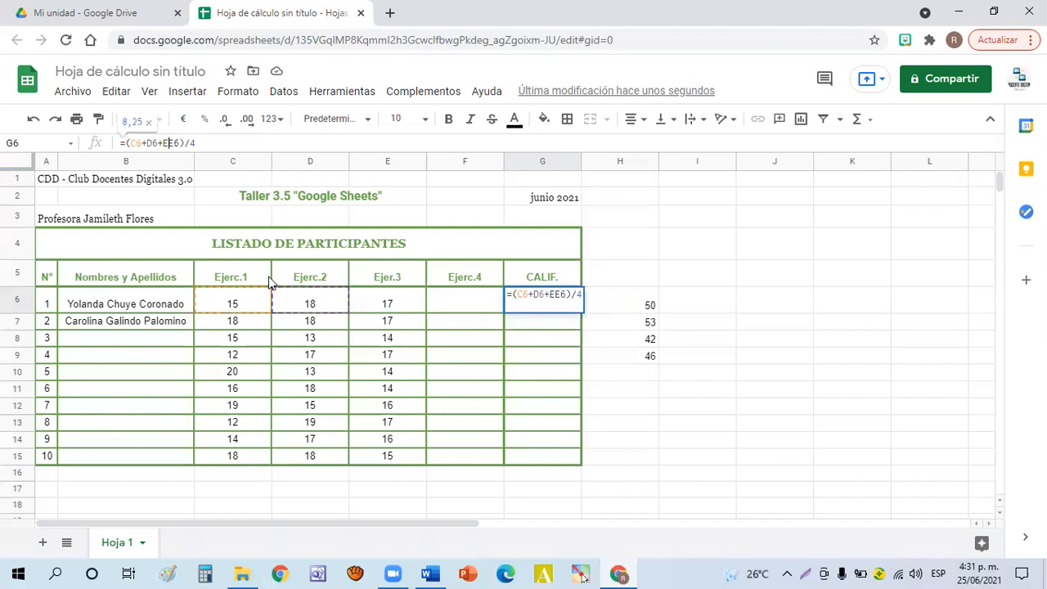
pyautogui.press('Delete')
pyautogui.write('+F')
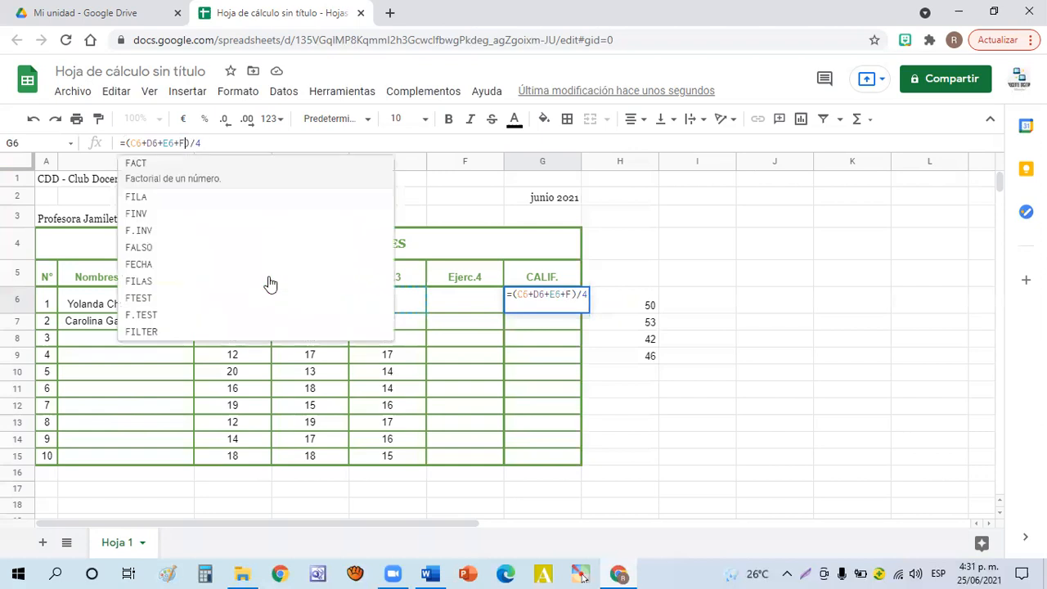
pyautogui.write('6')
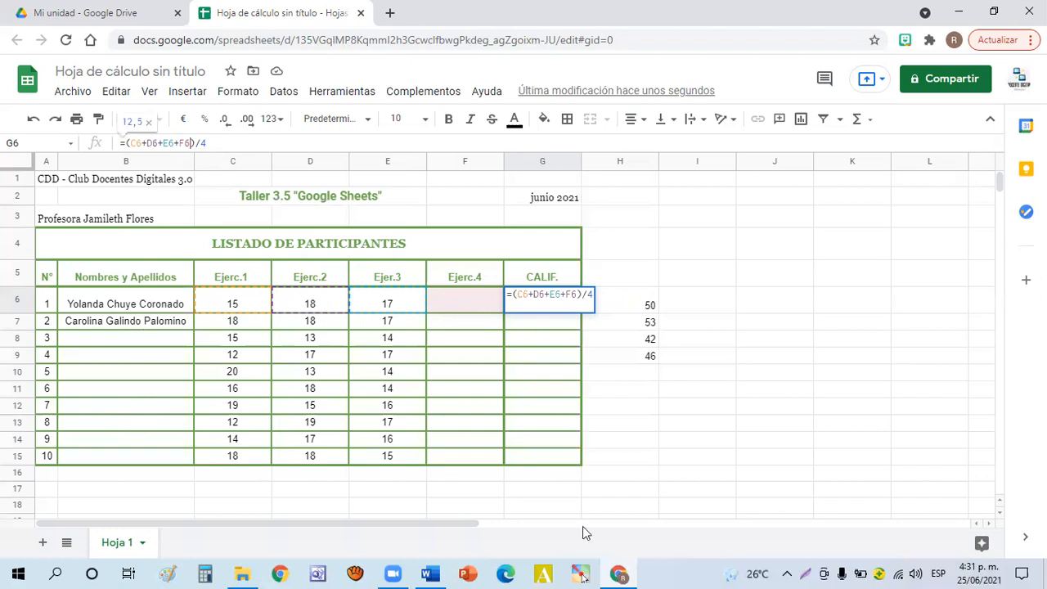
pyautogui.press('Return')
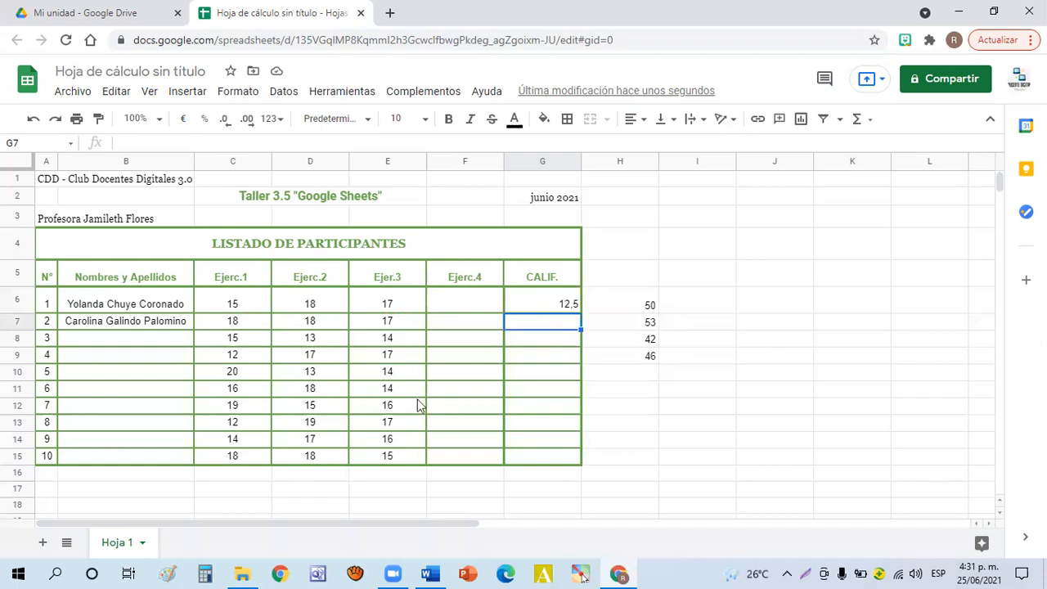
# Step: Enter the average formula =(C7+D7+E7+F7)/4 in cell G7, the second participant's CALIF. cell
pyautogui.write('=')
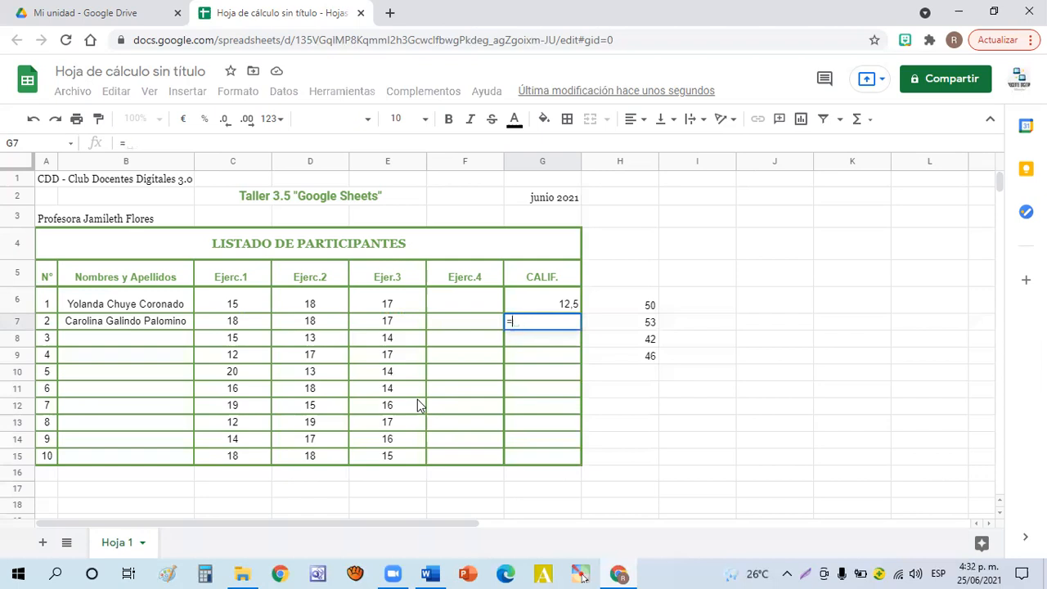
pyautogui.write('(')
pyautogui.write('C')
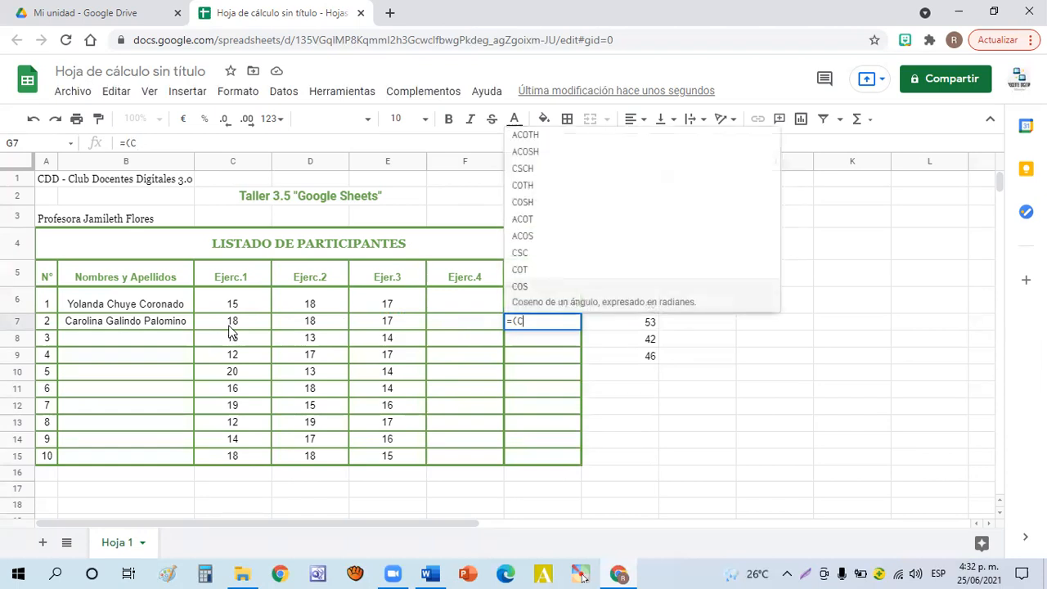
pyautogui.write('7')
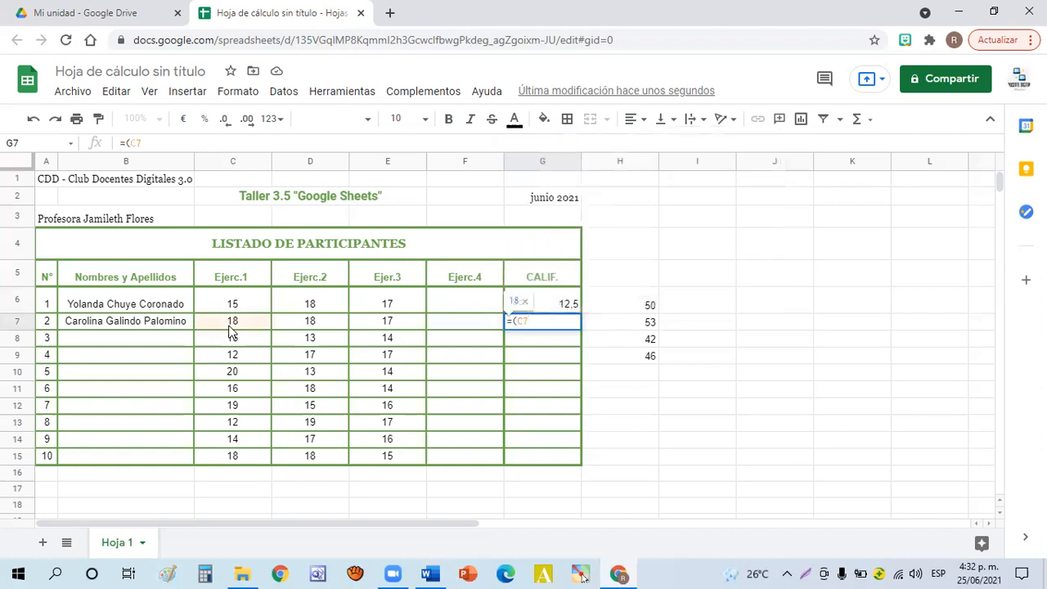
pyautogui.write('+')
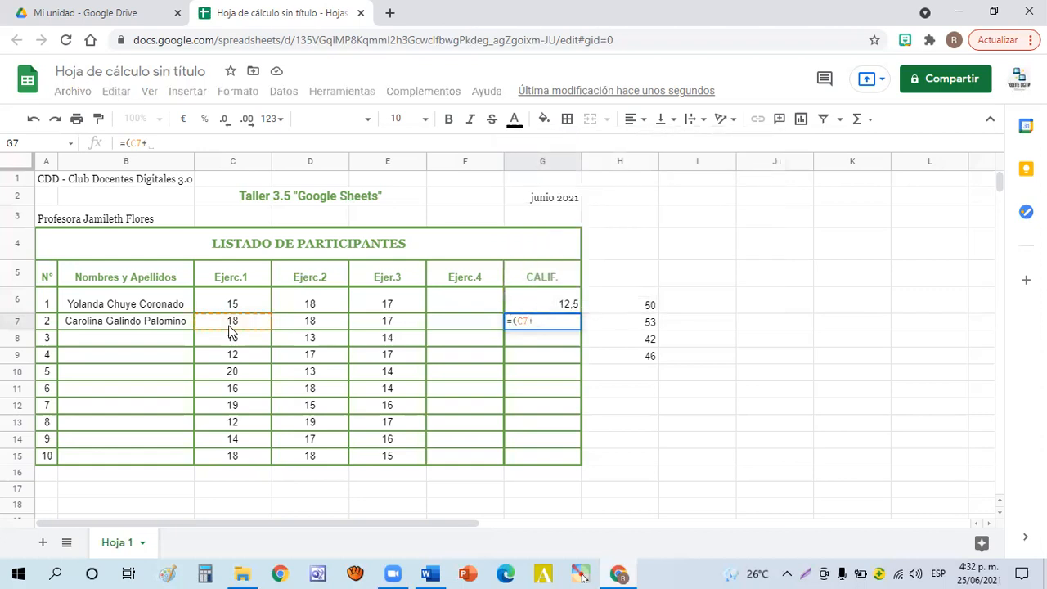
pyautogui.write('D')
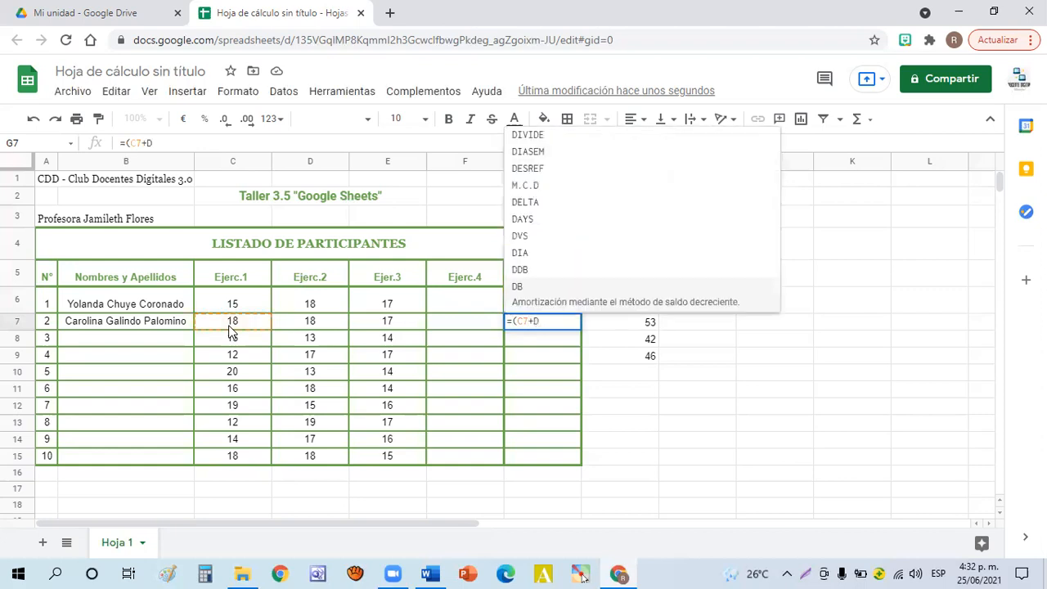
pyautogui.write('7')
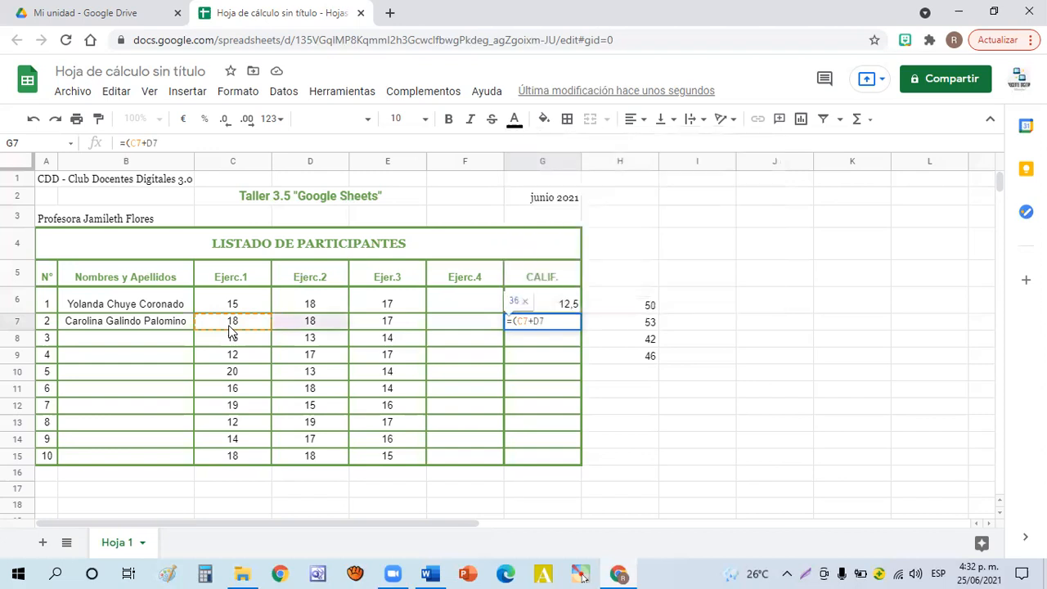
pyautogui.write('+')
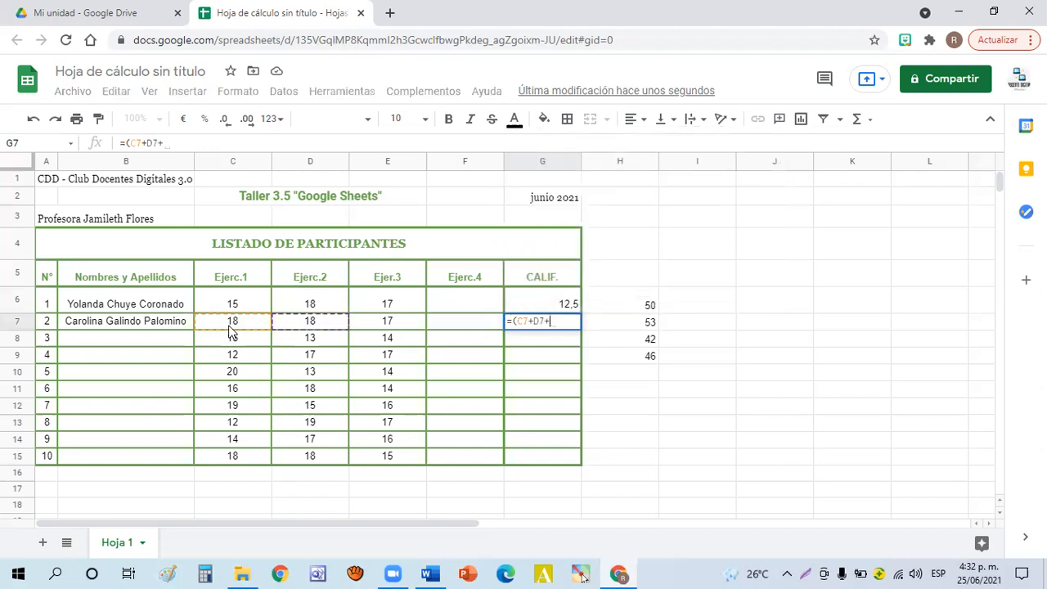
pyautogui.write('E7')
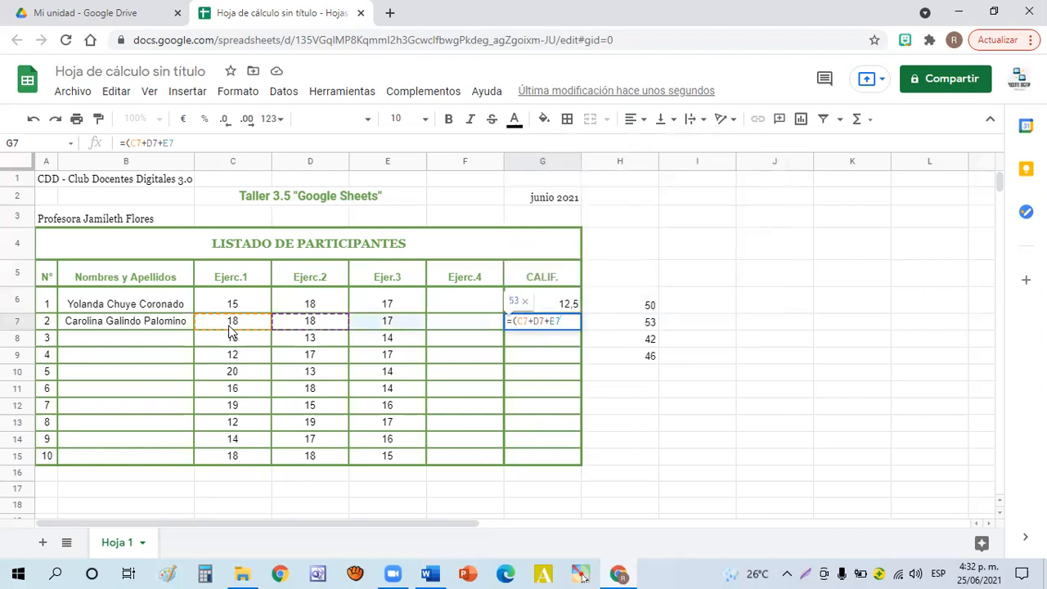
pyautogui.write('+')
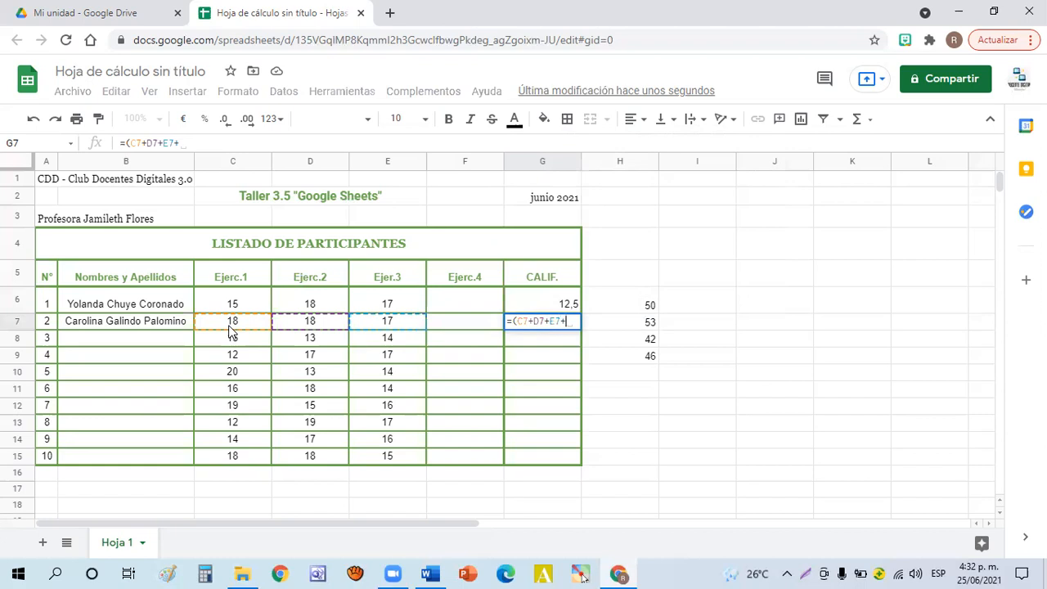
pyautogui.write('F7')
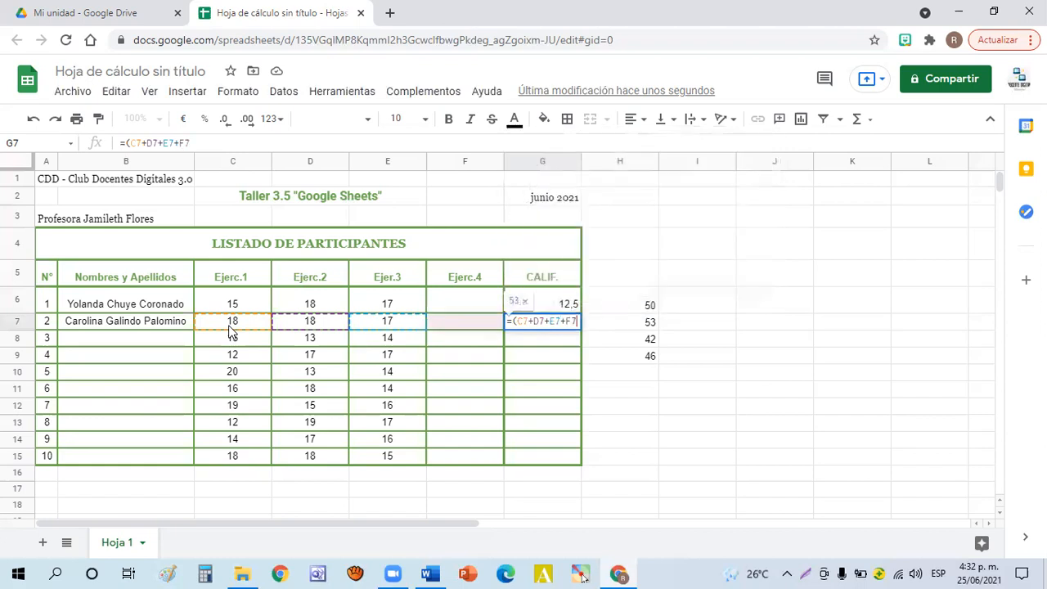
pyautogui.write(')')
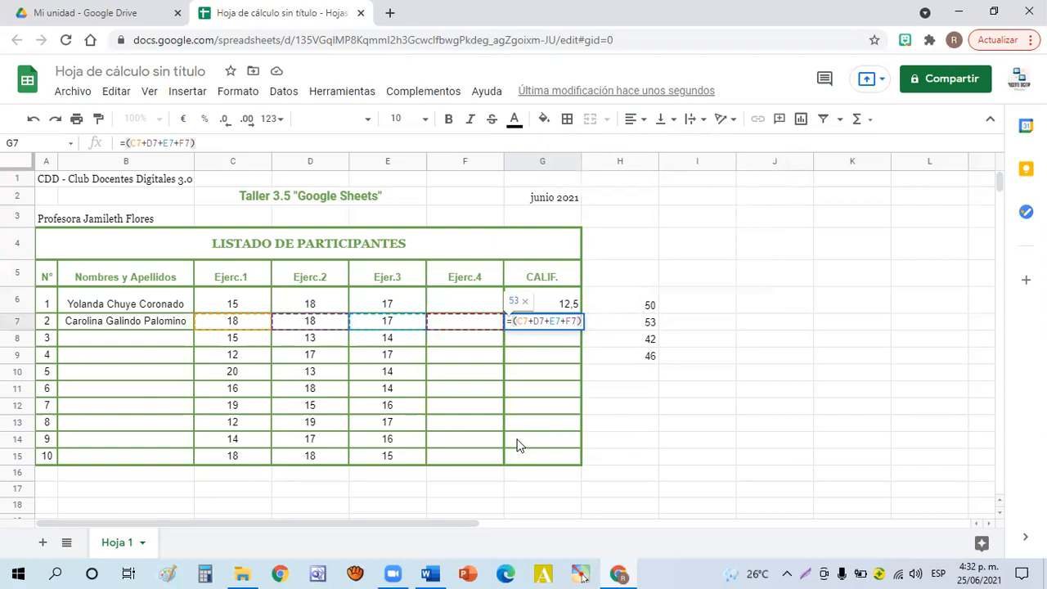
pyautogui.write('/')
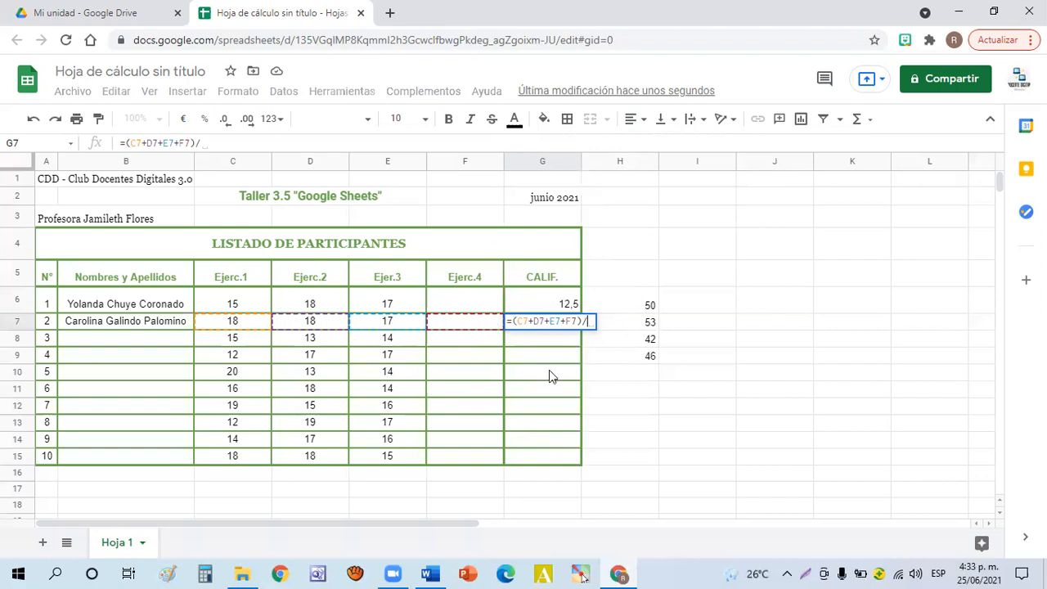
pyautogui.write('4')
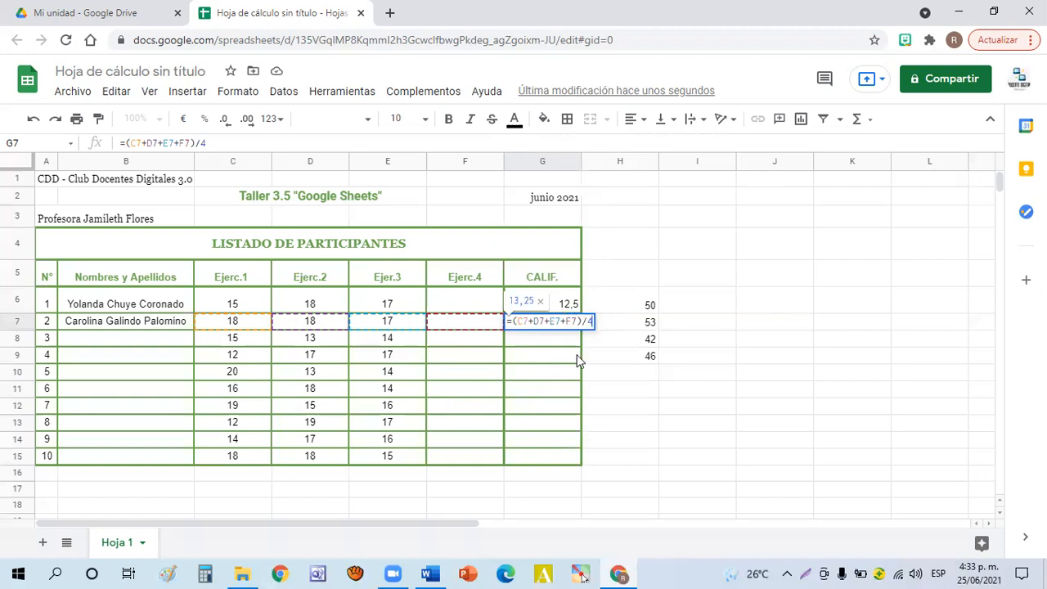
pyautogui.press('Return')
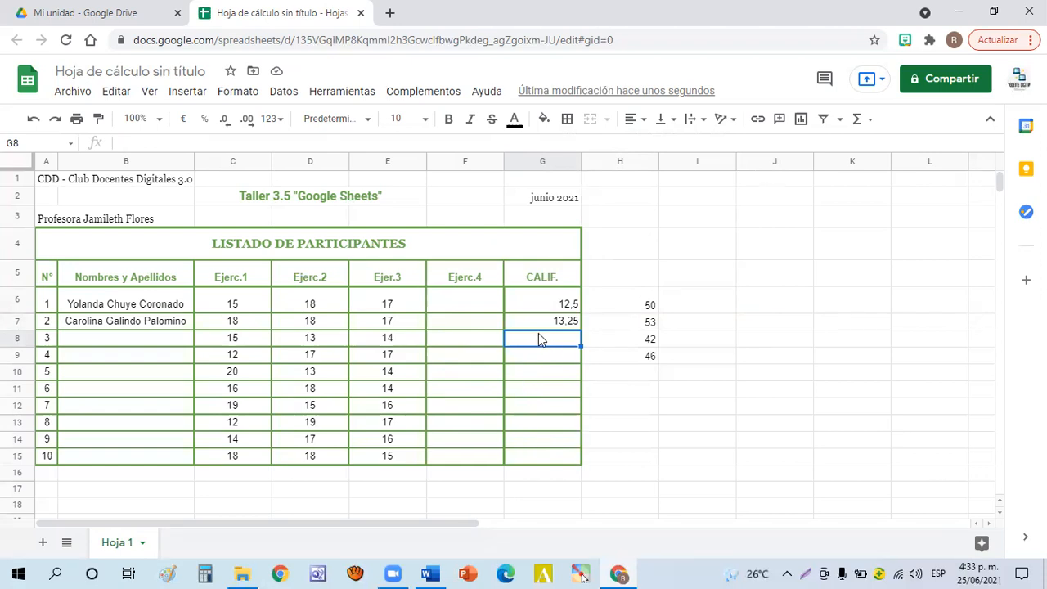
# Step: Insert the predefined PROMEDIO function in cell G8 over the third participant's range C8:F8
pyautogui.click(869, 124)
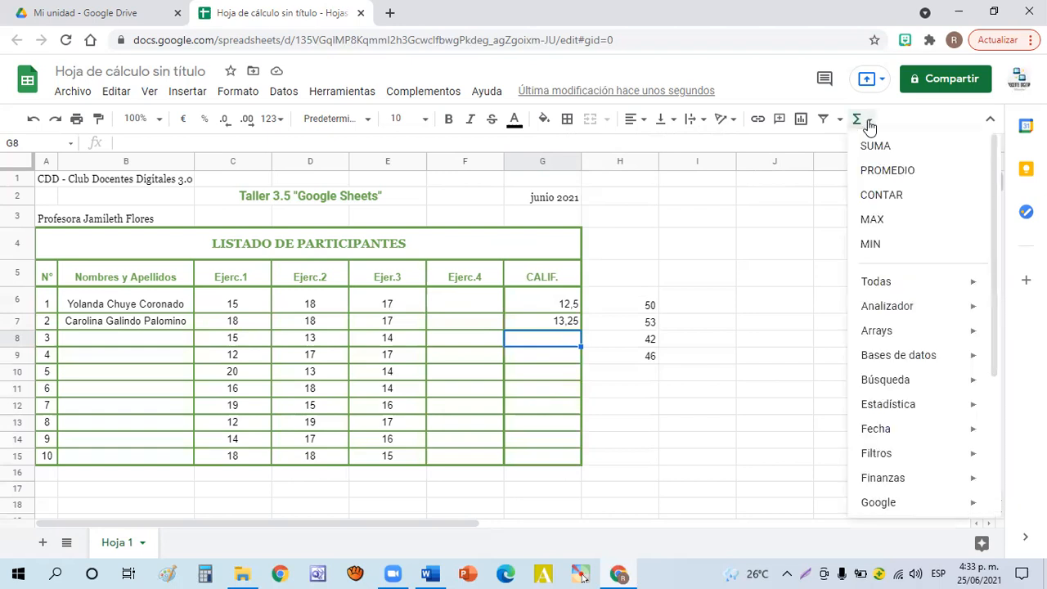
pyautogui.click(884, 177)
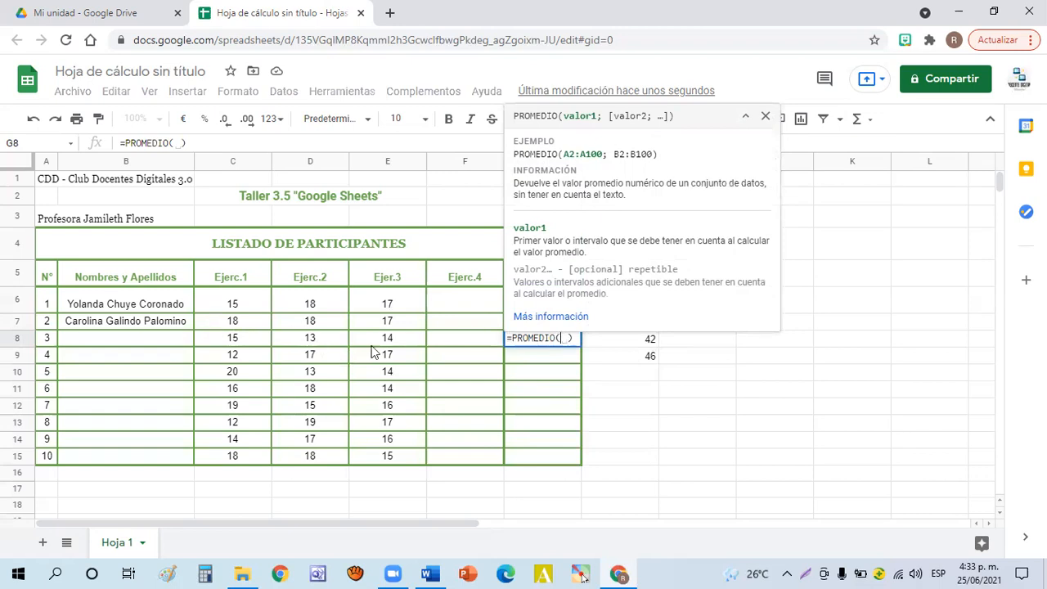
pyautogui.click(217, 342)
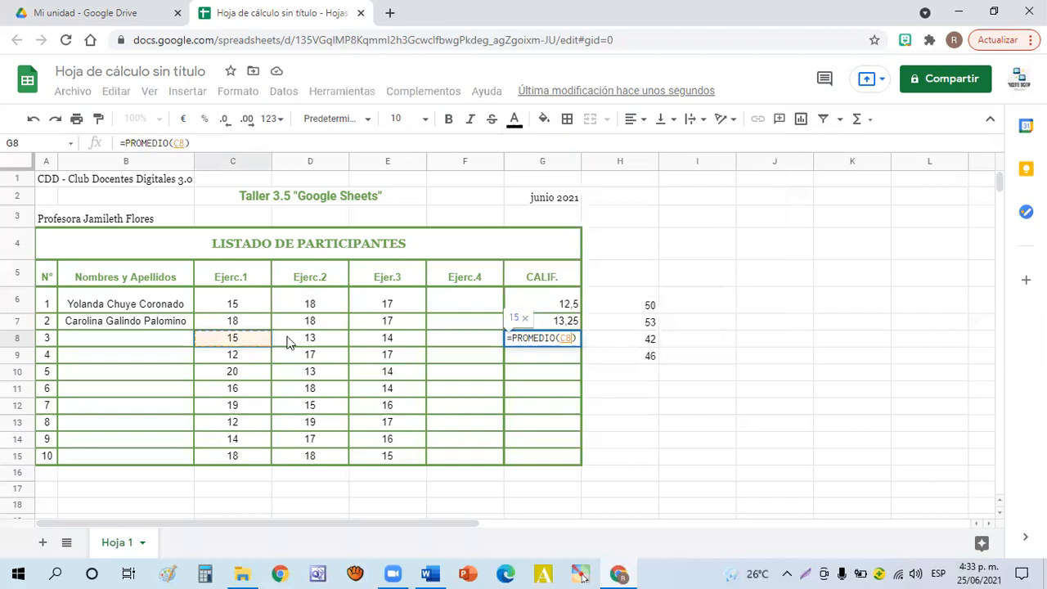
pyautogui.moveTo(287, 336); pyautogui.dragTo(444, 332)
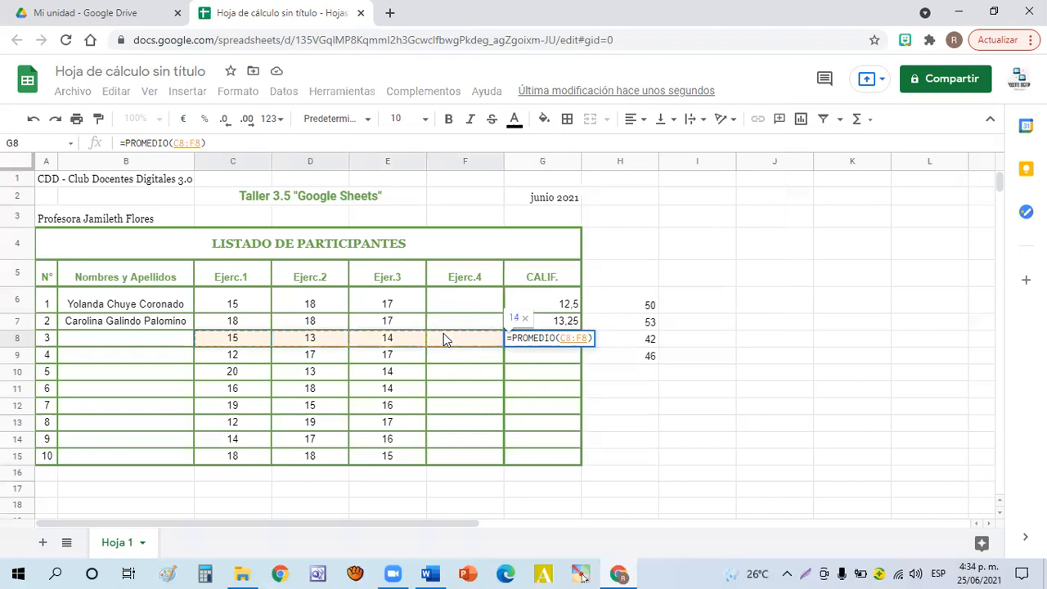
pyautogui.press('Return')
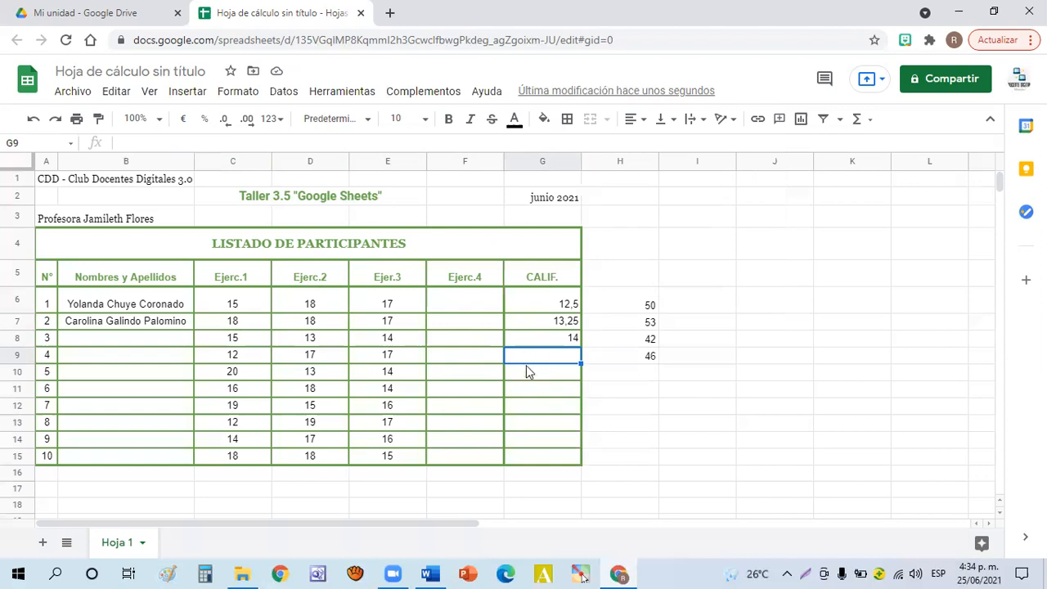
# Step: Insert the predefined PROMEDIO function in cell G9 over the fourth participant's range C9:F9
pyautogui.click(860, 120)
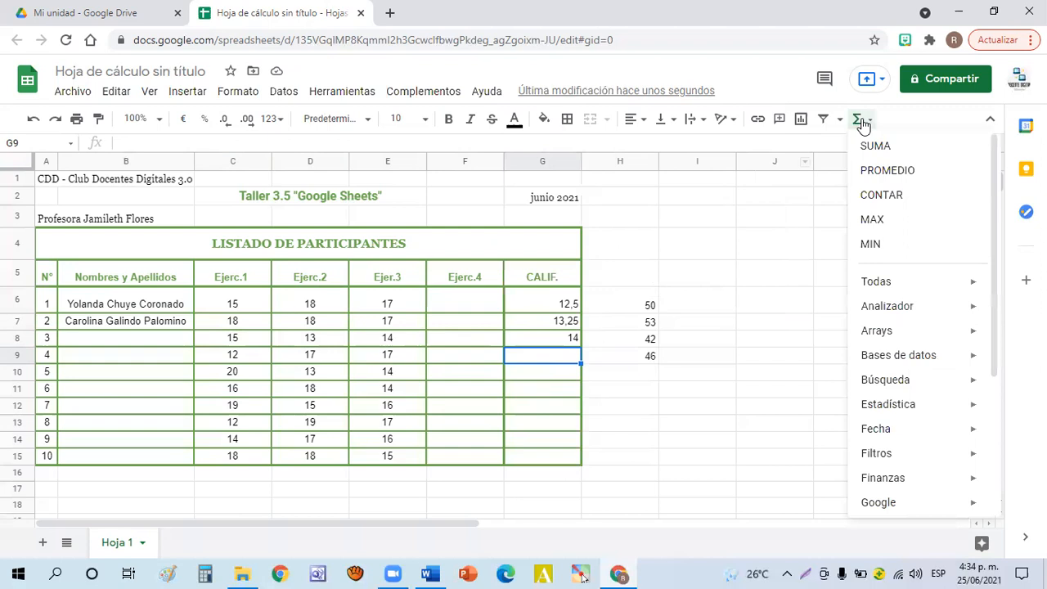
pyautogui.click(887, 171)
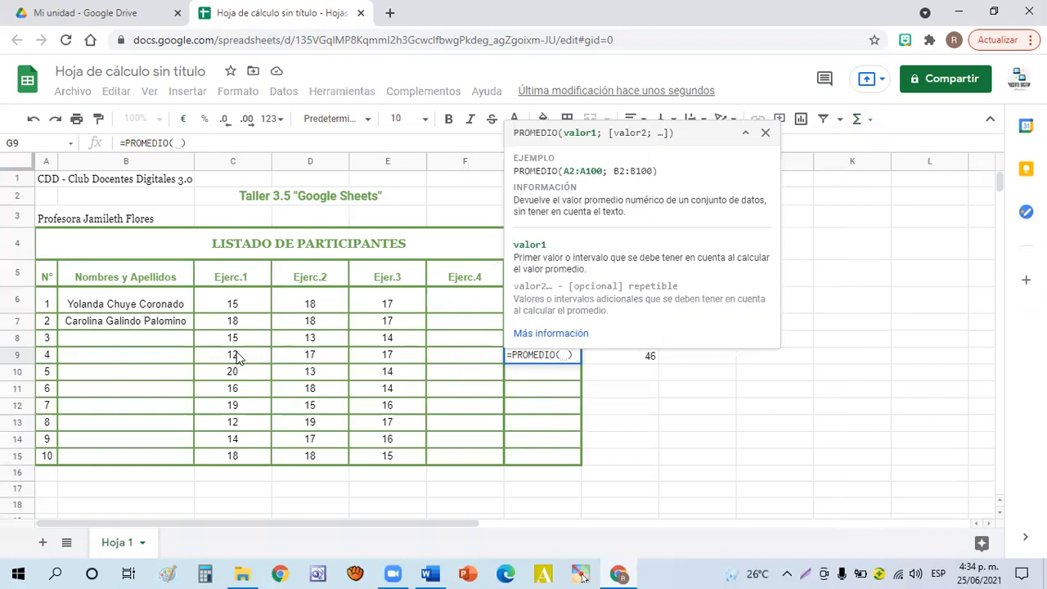
pyautogui.moveTo(237, 356); pyautogui.dragTo(436, 358)
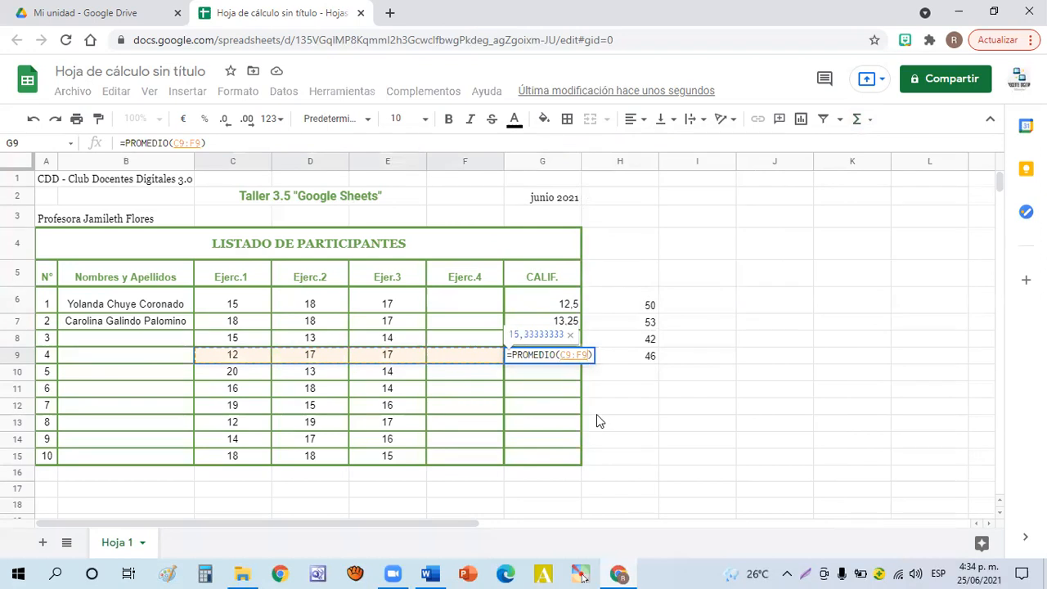
pyautogui.press('Return')
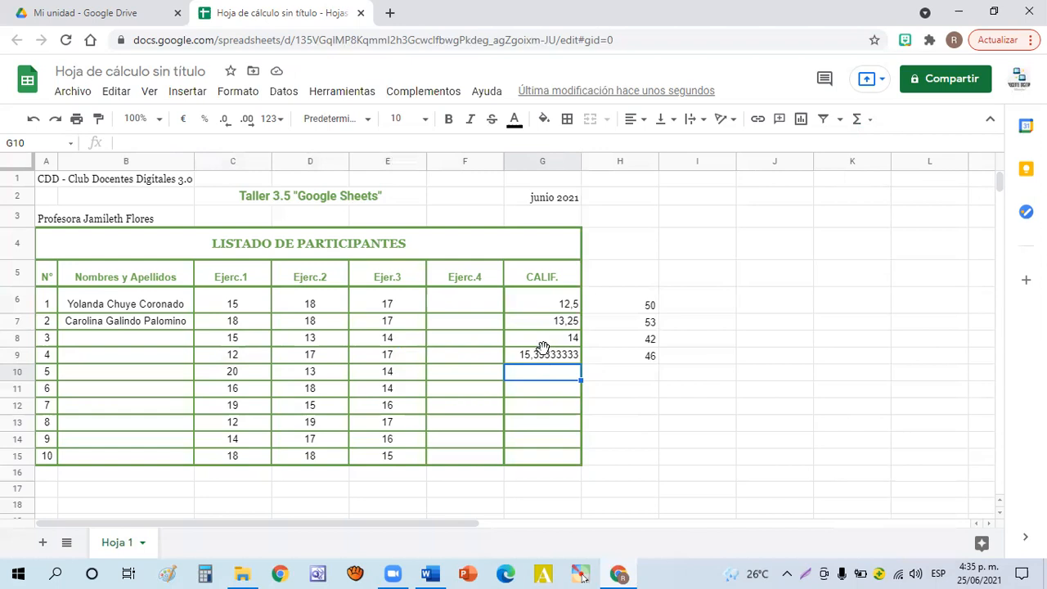
# Step: Reduce the displayed decimals of the fourth participant's average in cell G9 to one decimal place
pyautogui.click(543, 358)
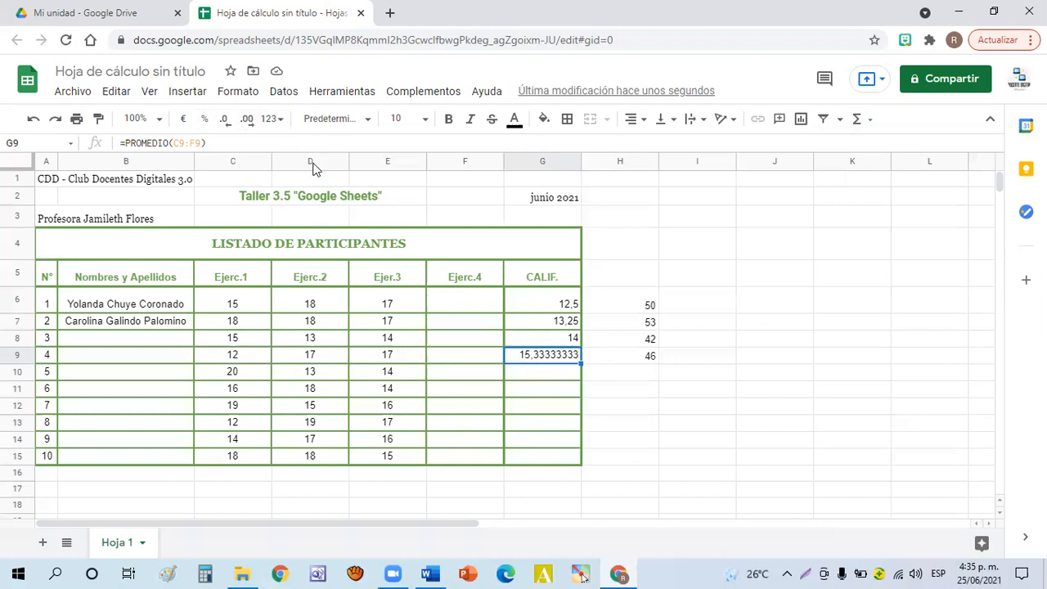
pyautogui.click(226, 122)
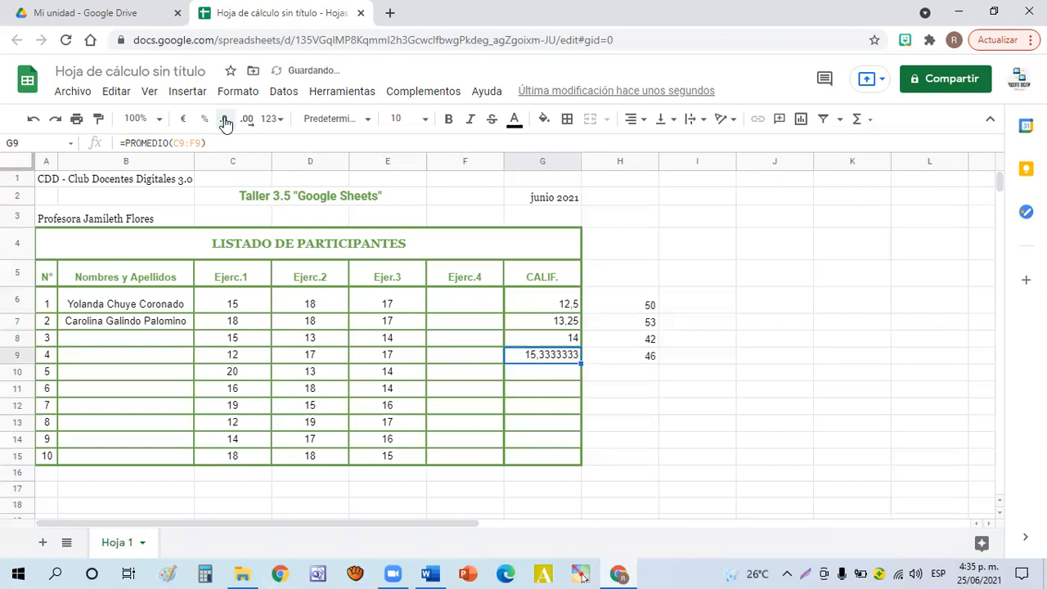
pyautogui.click(226, 122)
pyautogui.click(225, 122)
pyautogui.click(226, 122)
pyautogui.click(226, 121)
pyautogui.click(226, 122)
pyautogui.click(225, 122)
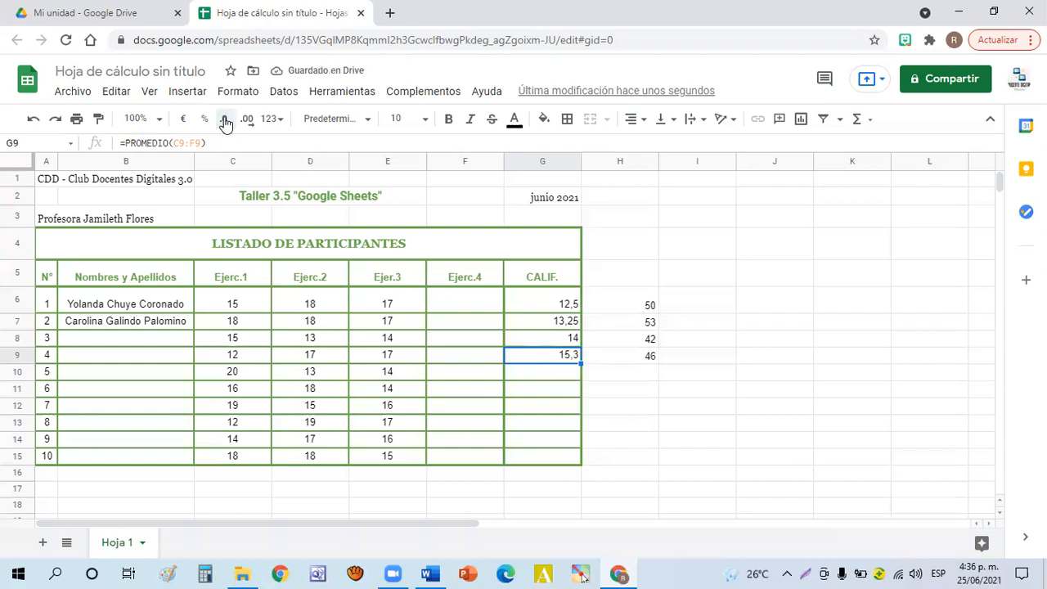
# Step: Reduce the displayed decimals of the averages in cells G9, G6 and G7 to whole numbers
pyautogui.click(226, 122)
pyautogui.click(559, 305)
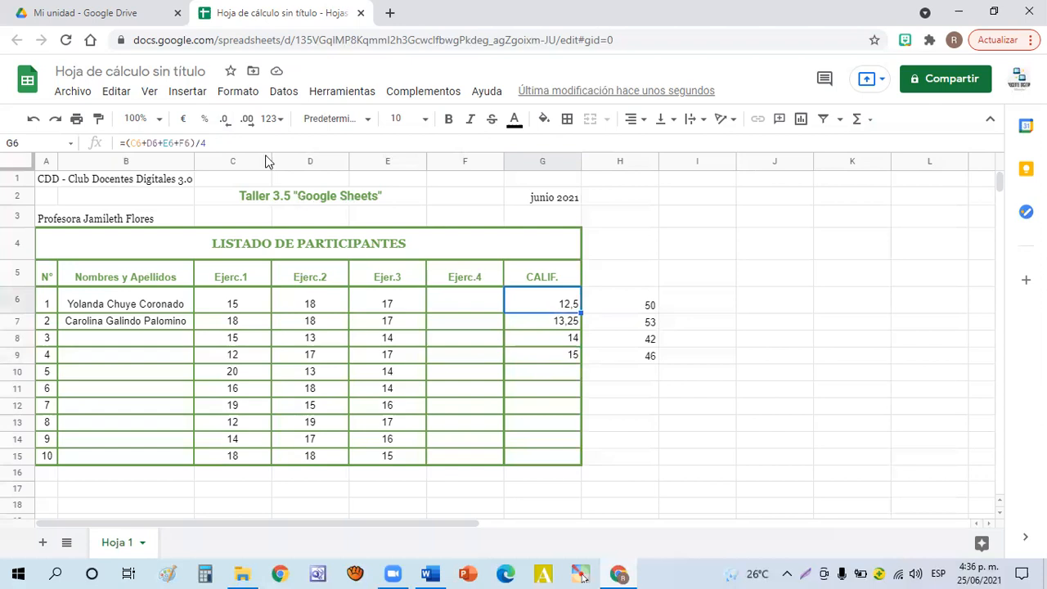
pyautogui.click(226, 120)
pyautogui.click(540, 317)
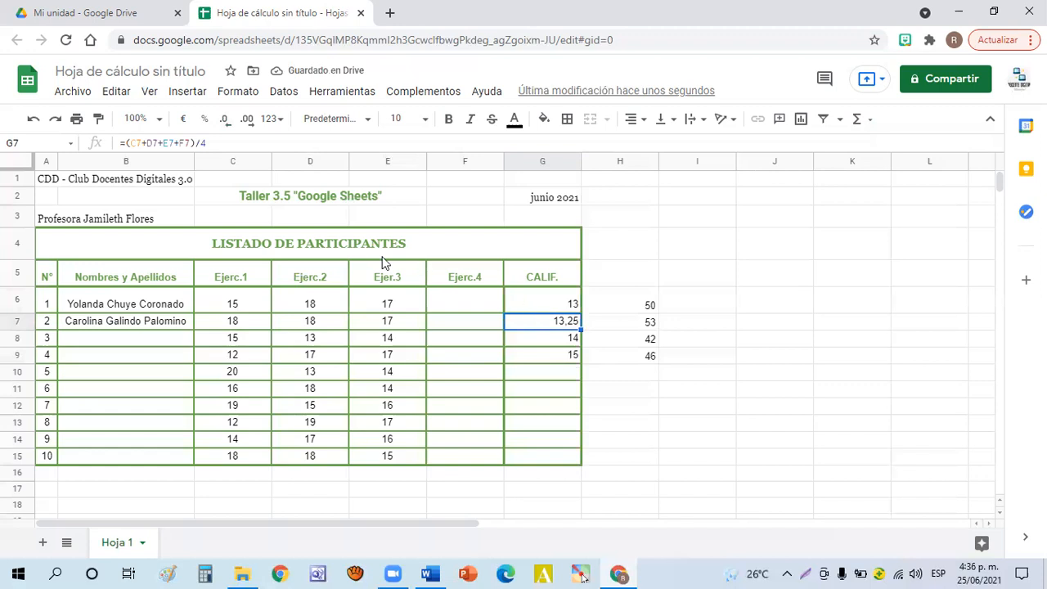
pyautogui.click(224, 119)
pyautogui.click(224, 120)
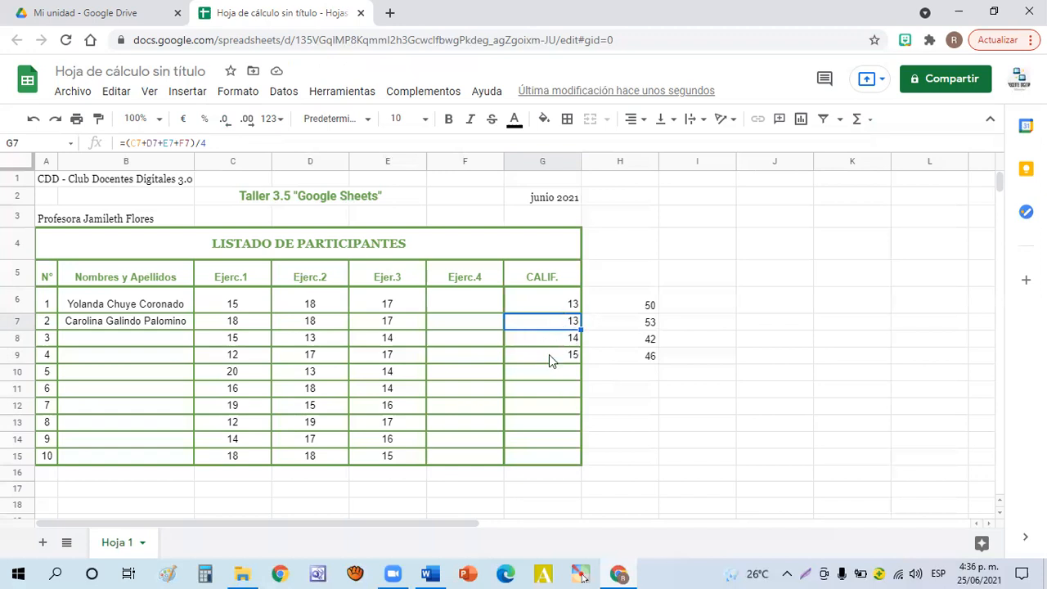
# Step: Display the average in cell G7 with two decimals again and return it to a whole number
pyautogui.click(247, 119)
pyautogui.click(249, 119)
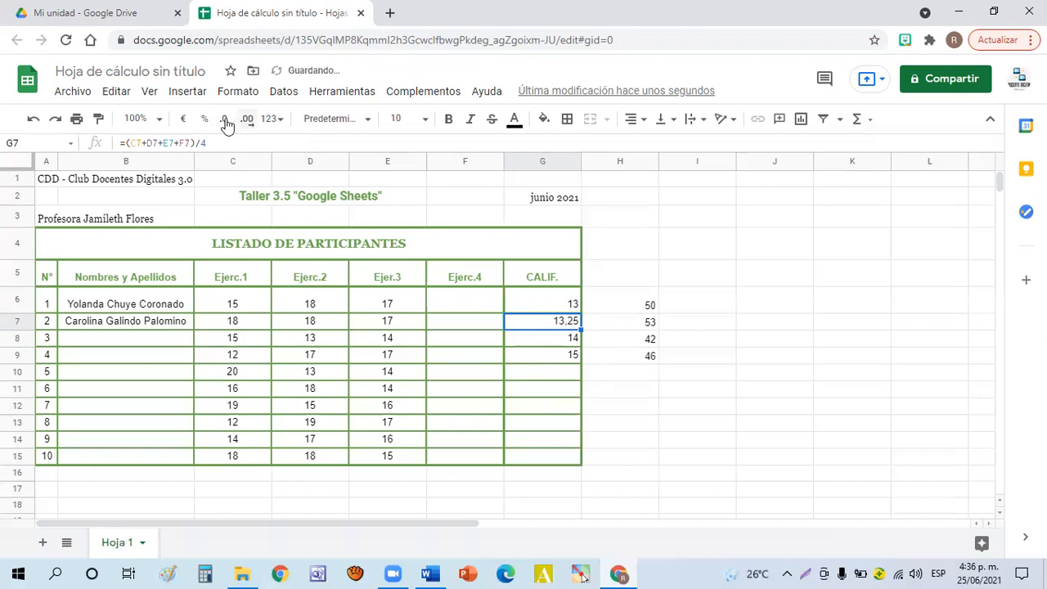
pyautogui.click(227, 121)
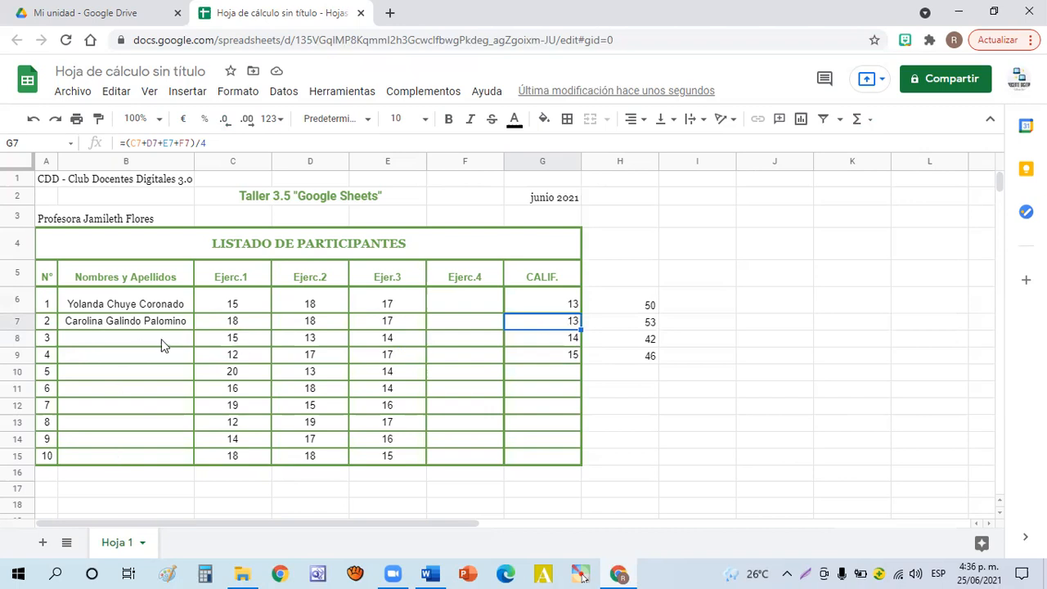
# Step: Fill the PROMEDIO formula from cell G9 down through cell G12
pyautogui.click(536, 358)
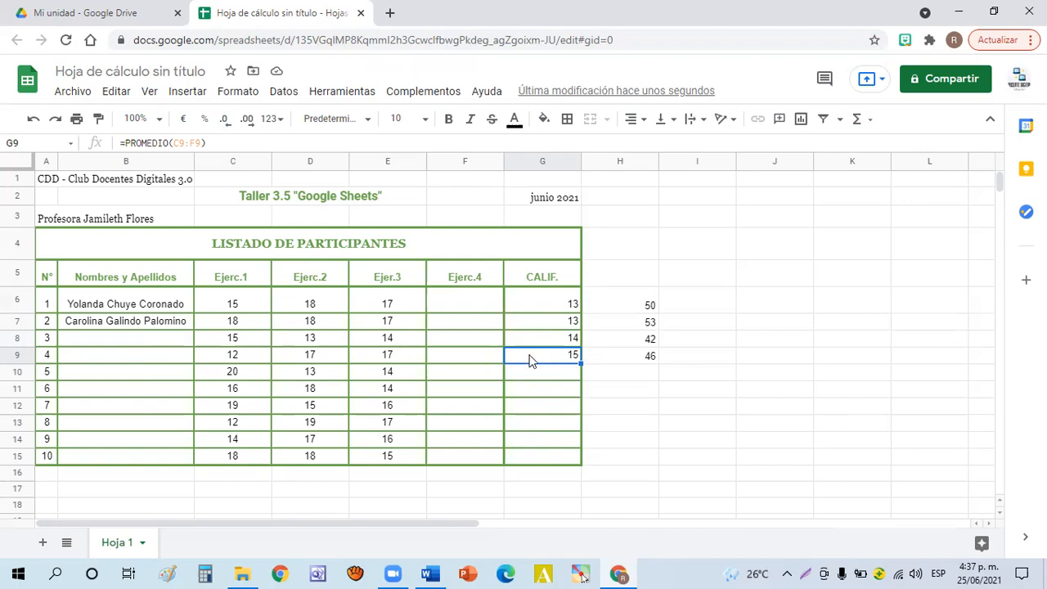
pyautogui.click(584, 373)
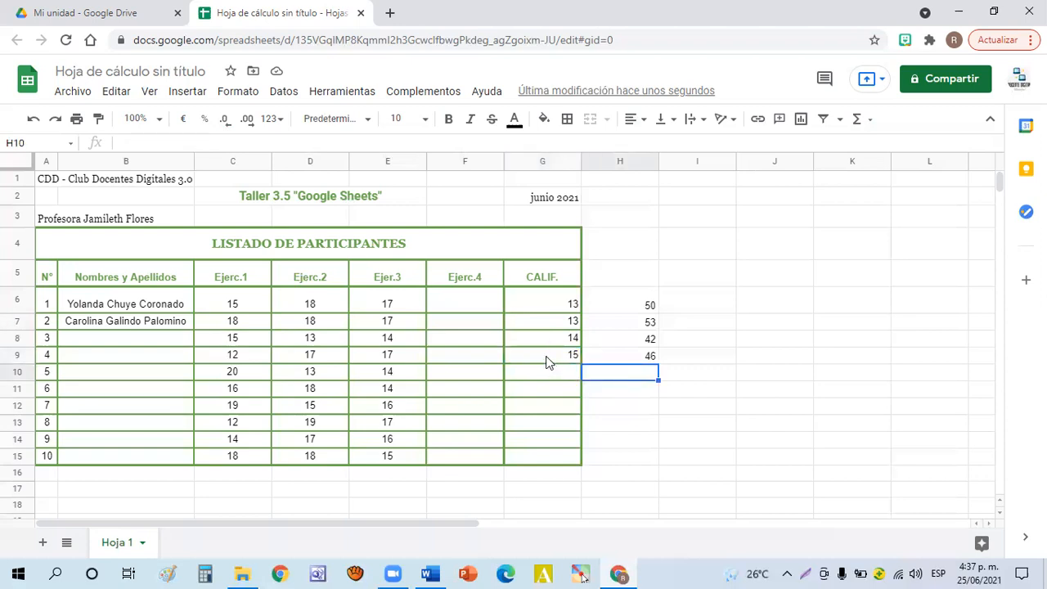
pyautogui.click(547, 360)
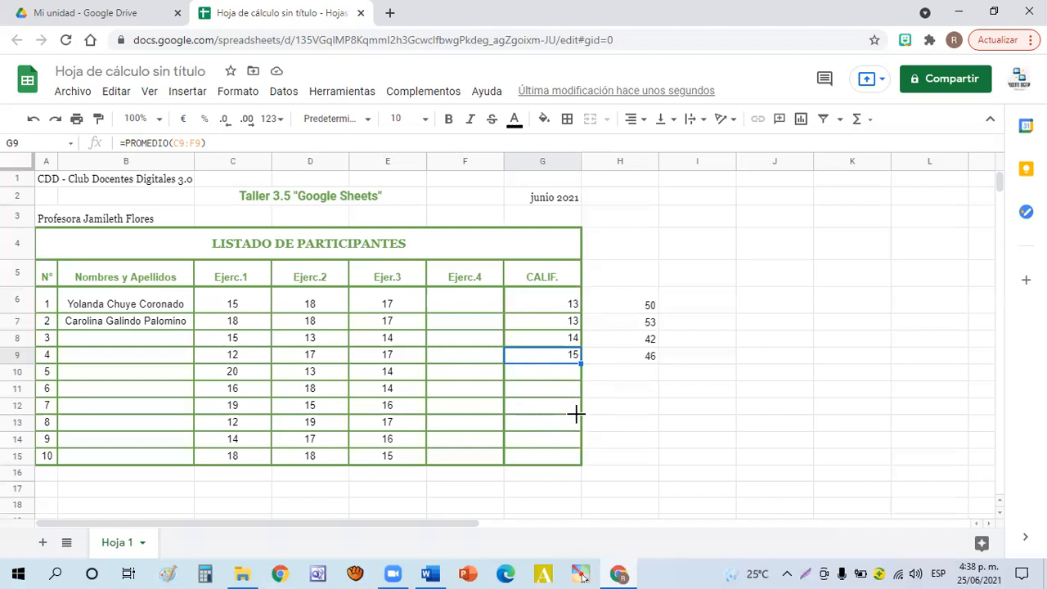
pyautogui.moveTo(581, 363); pyautogui.dragTo(577, 412)
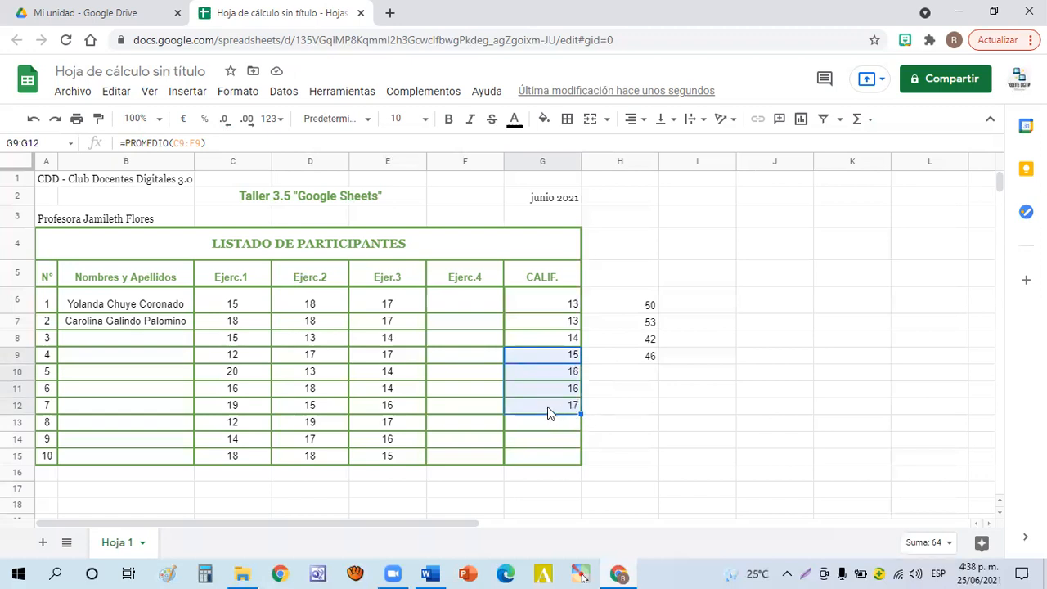
# Step: Fill the PROMEDIO formula from cell G12 down through cell G15 and check the copied formulas in G15 and G14
pyautogui.click(547, 407)
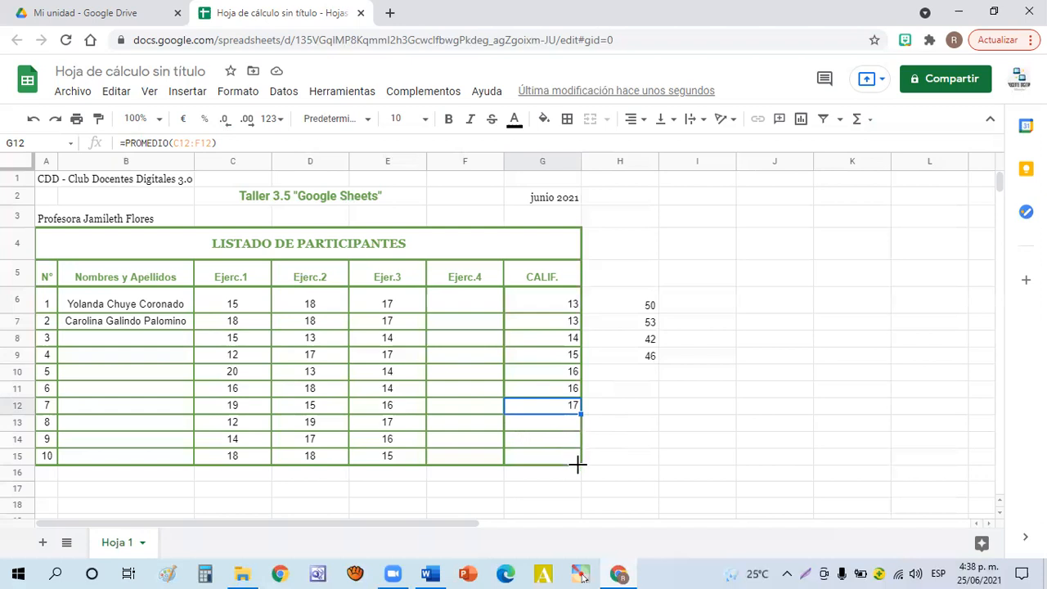
pyautogui.moveTo(579, 414); pyautogui.dragTo(577, 463)
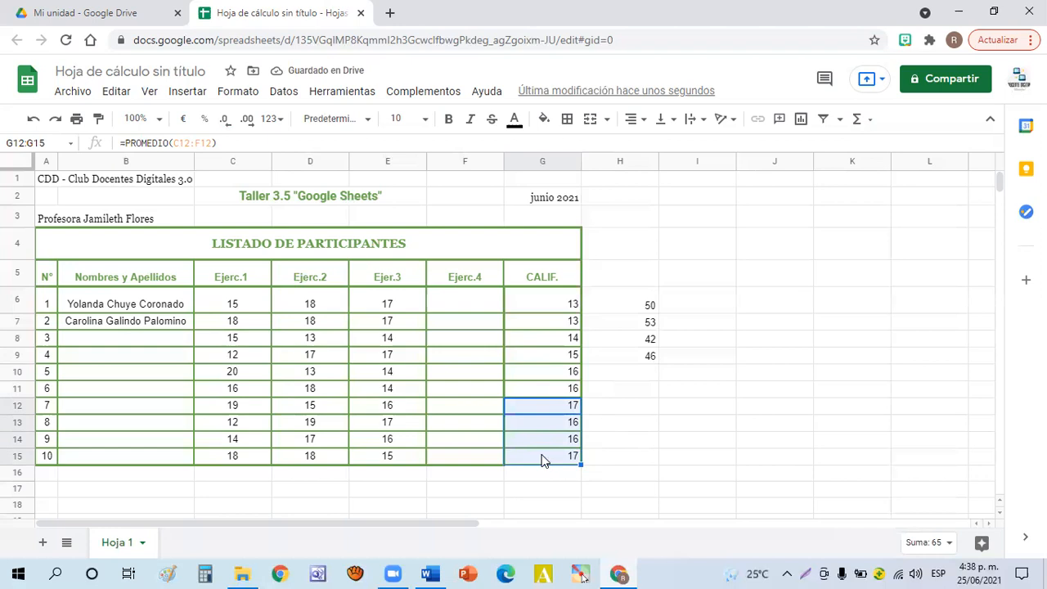
pyautogui.click(541, 459)
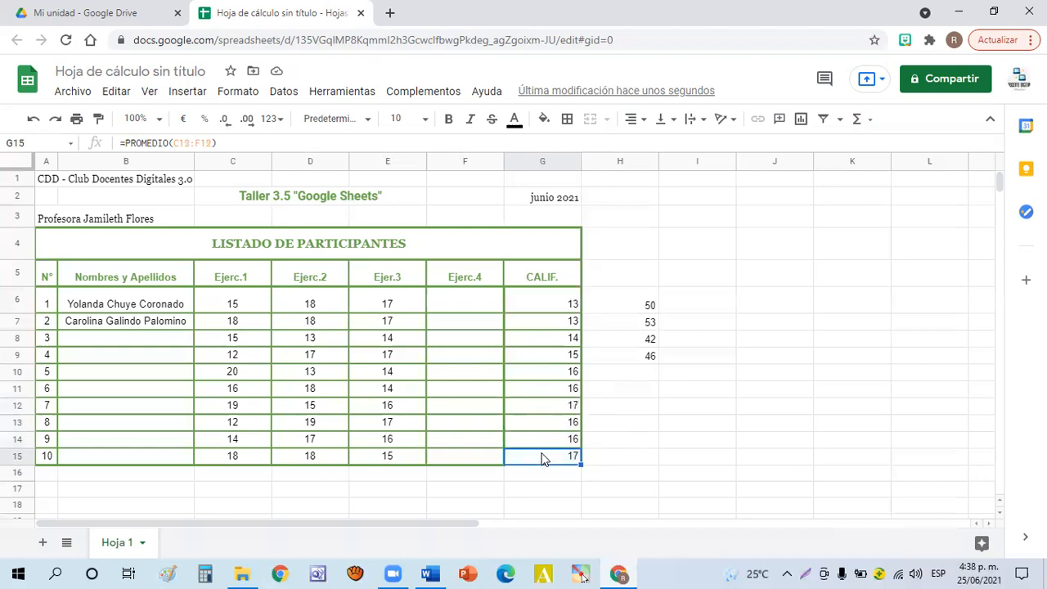
pyautogui.click(543, 446)
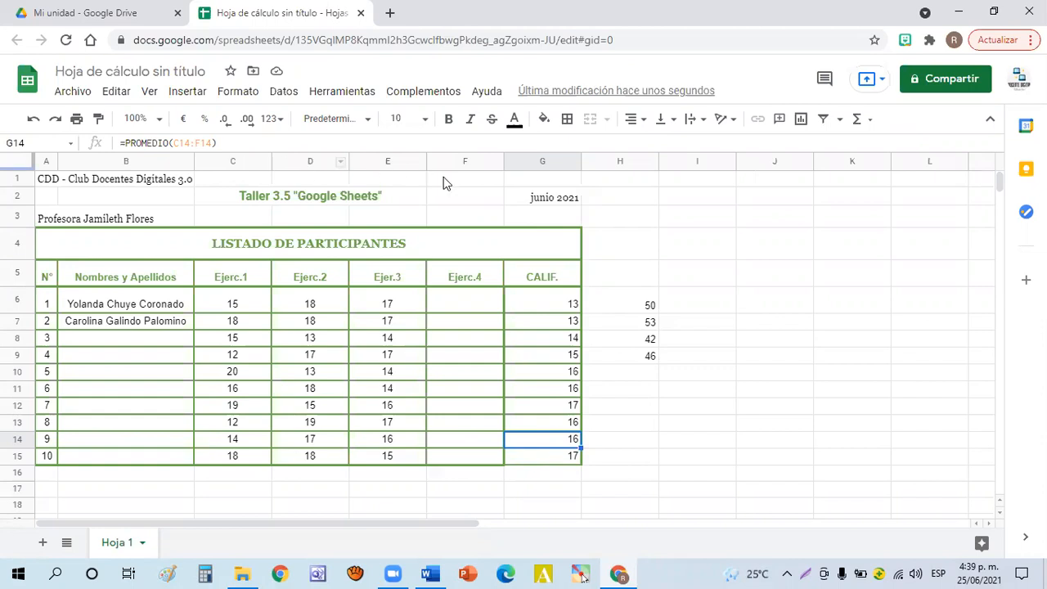
pyautogui.click(606, 440)
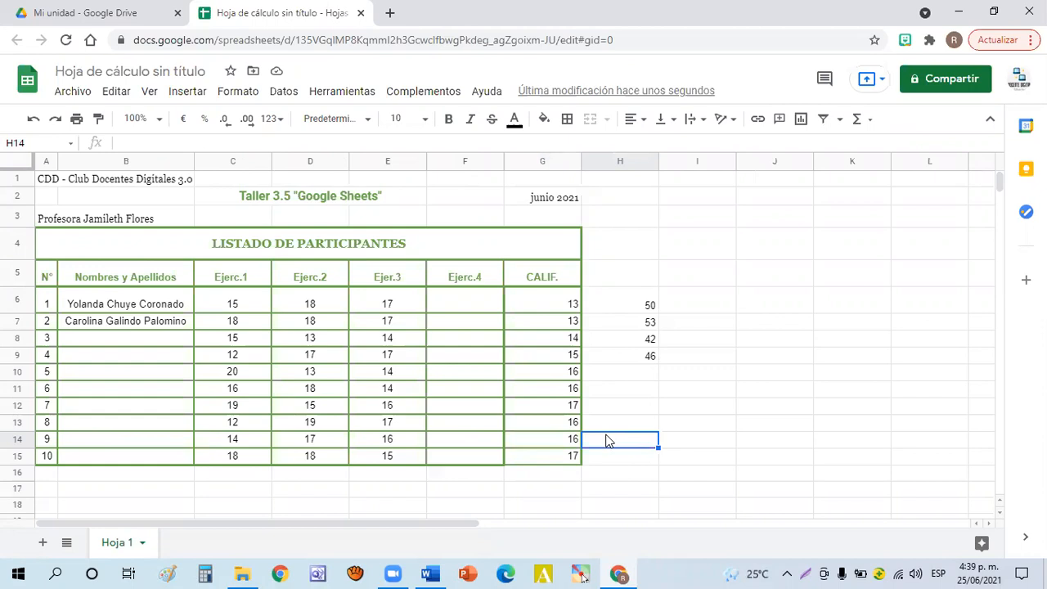
# Step: Delete the auxiliary sums in cells H6:H9 beside the grade table
pyautogui.click(616, 308)
pyautogui.moveTo(616, 308); pyautogui.dragTo(631, 354)
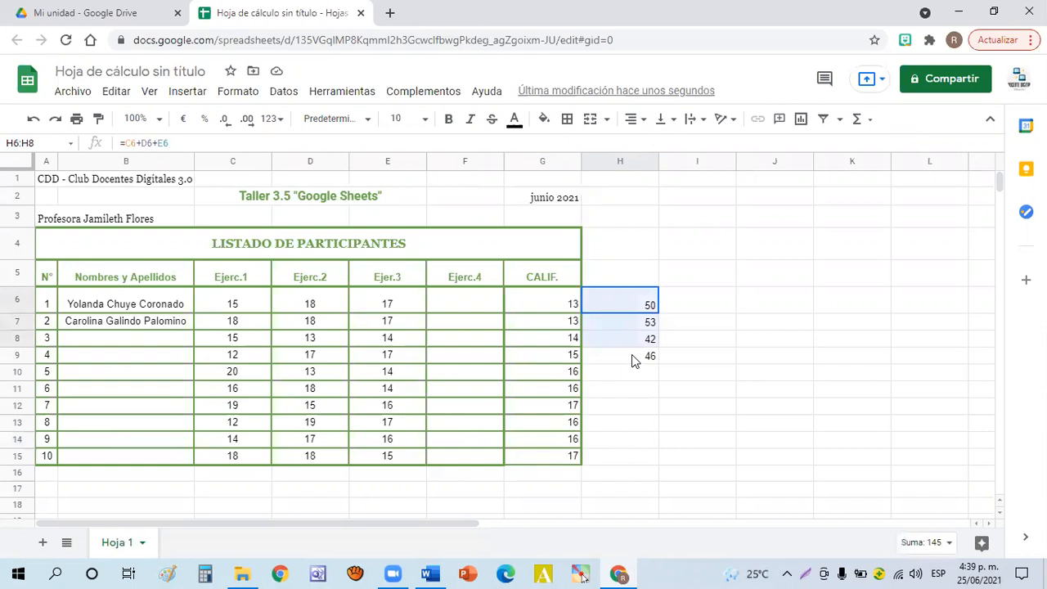
pyautogui.press('Delete')
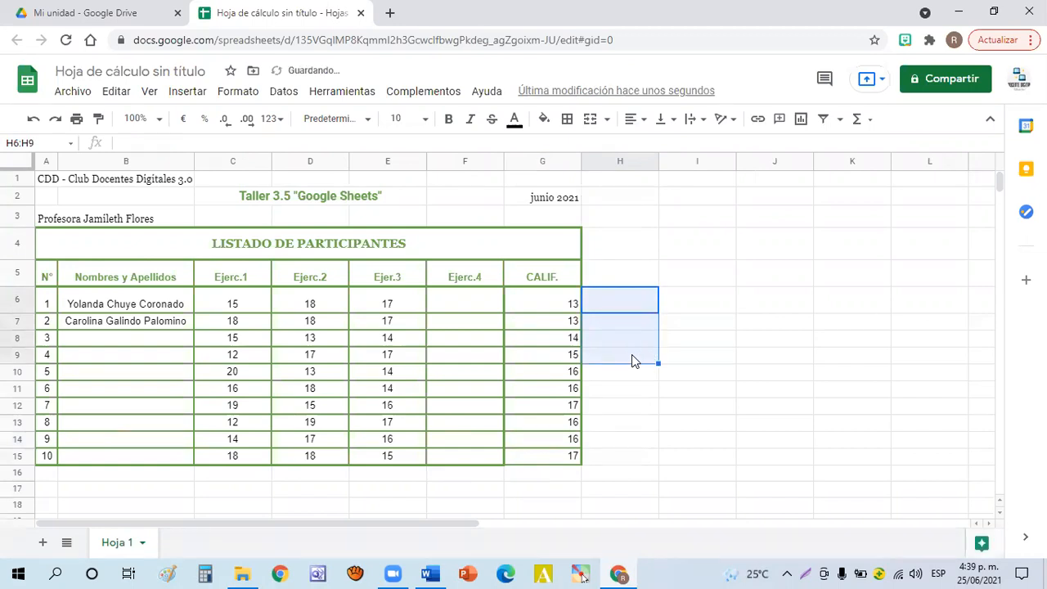
pyautogui.click(622, 436)
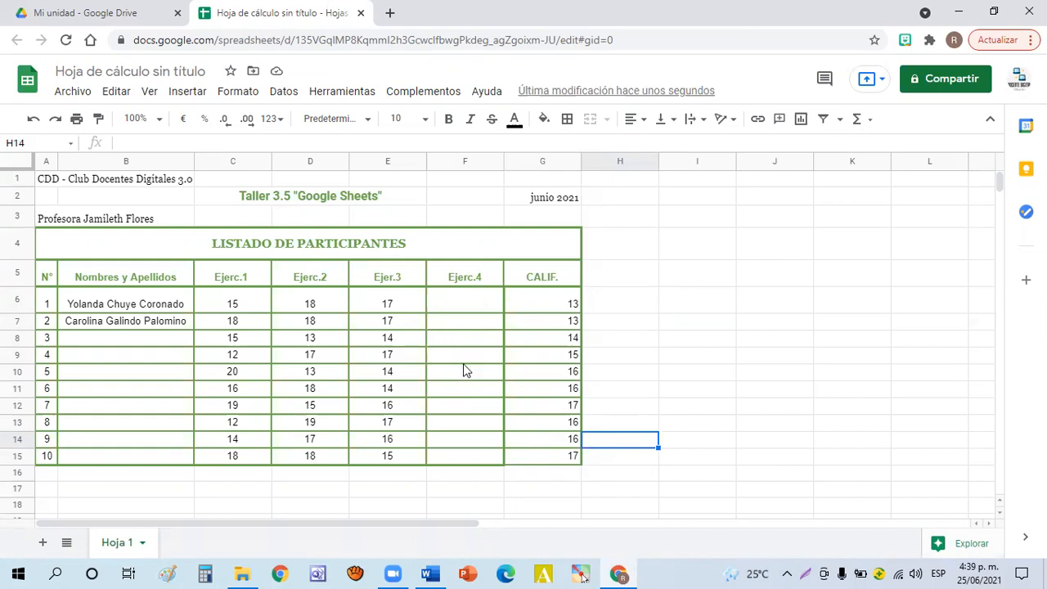
# Step: Enter the Ejerc.4 grades 15, 19, 20, 16, 18 and 14 in cells F6 to F11
pyautogui.click(459, 307)
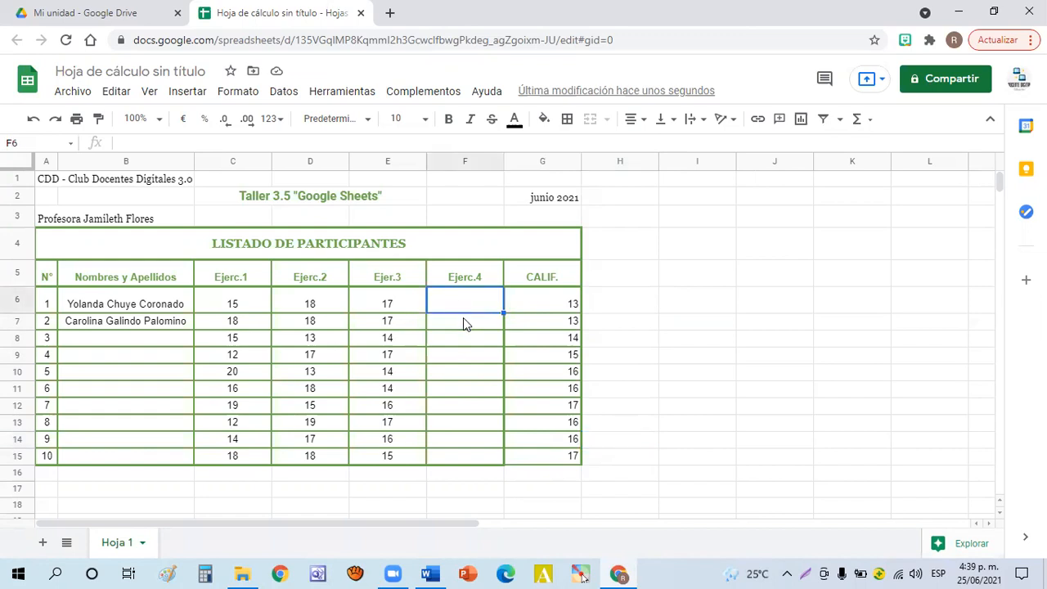
pyautogui.write('15')
pyautogui.press('Return')
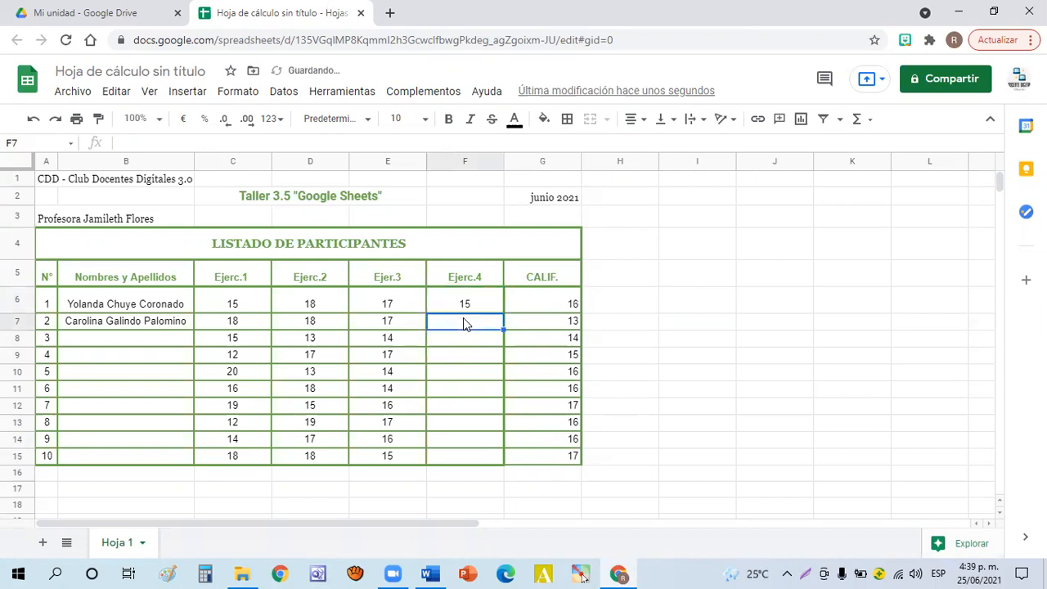
pyautogui.write('19')
pyautogui.press('Return')
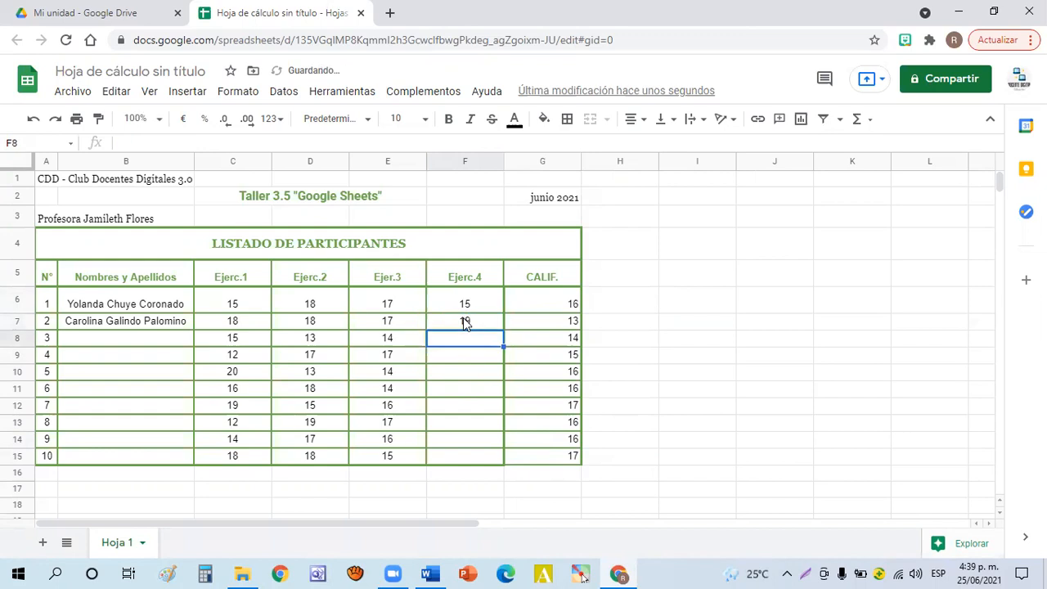
pyautogui.write('20')
pyautogui.press('Return')
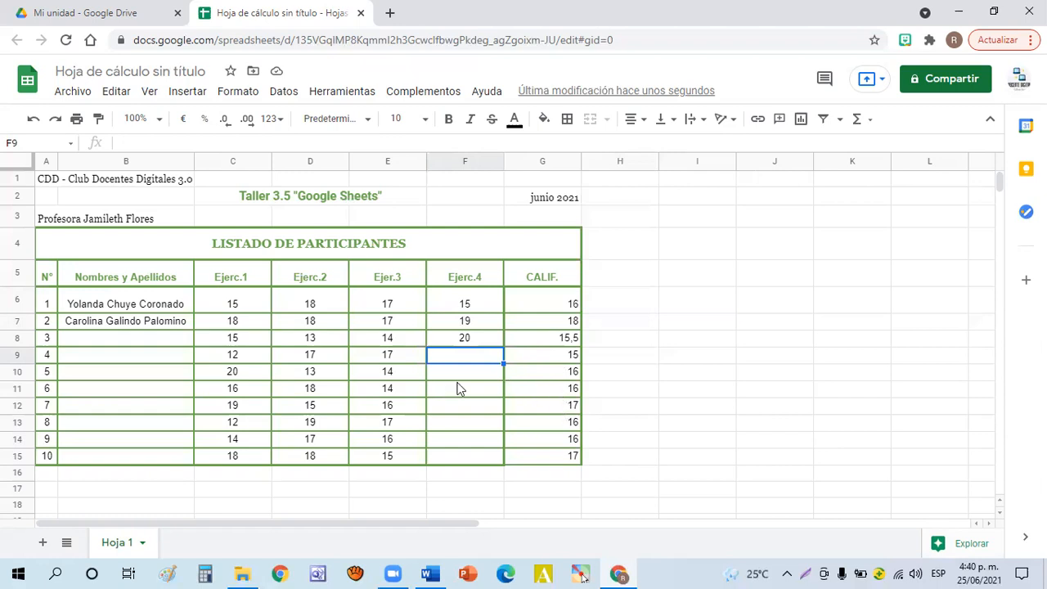
pyautogui.write('16')
pyautogui.press('Return')
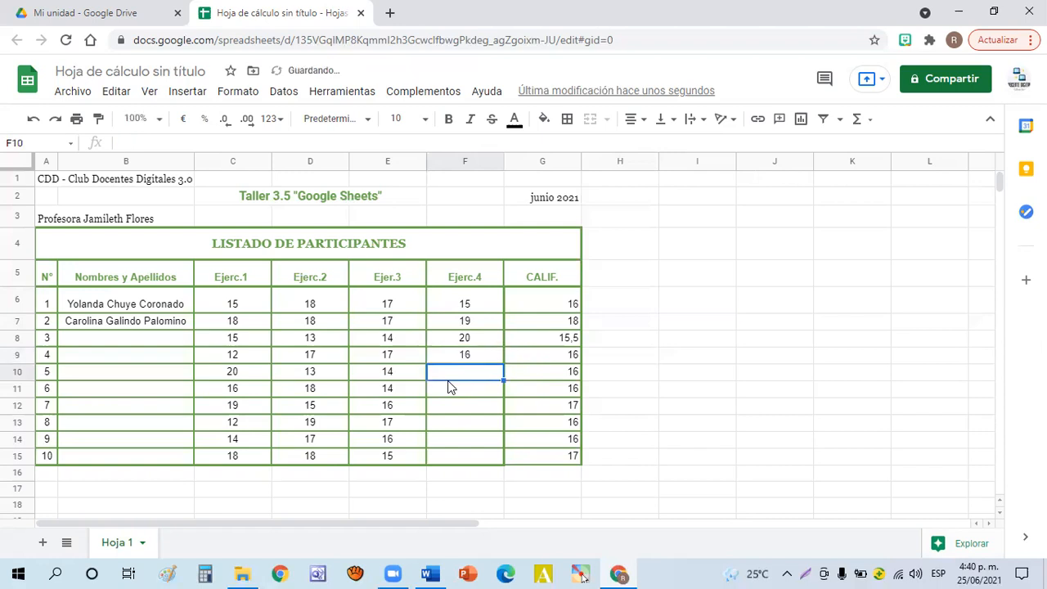
pyautogui.write('18')
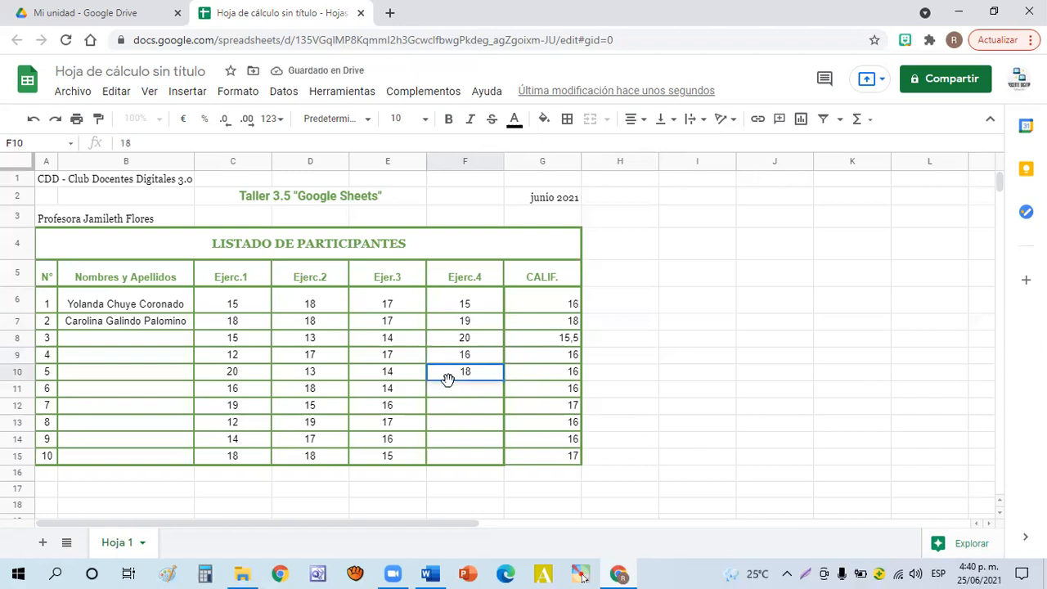
pyautogui.press('Return')
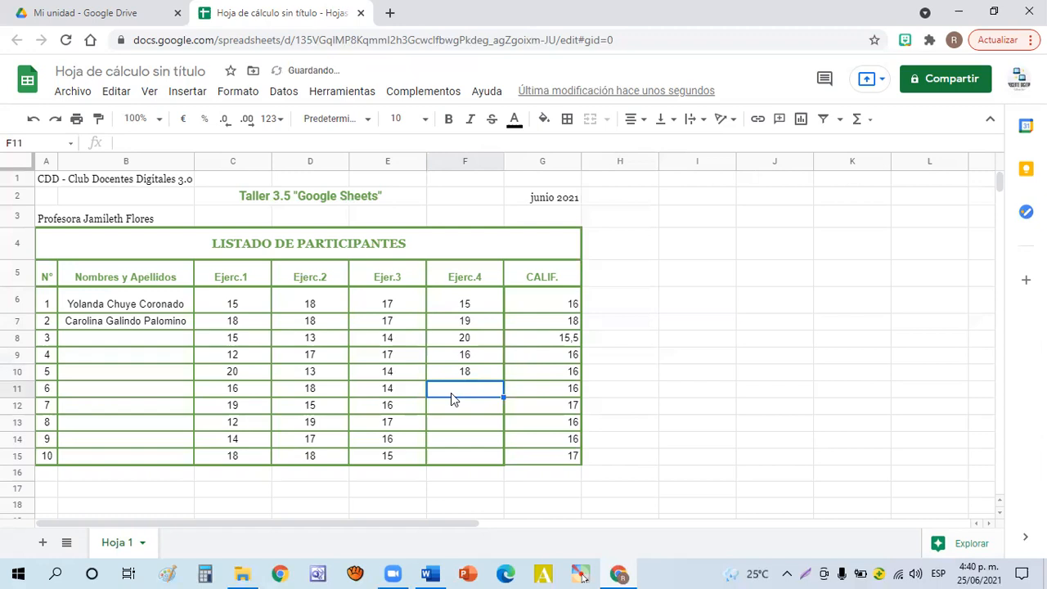
pyautogui.write('14')
pyautogui.press('Return')
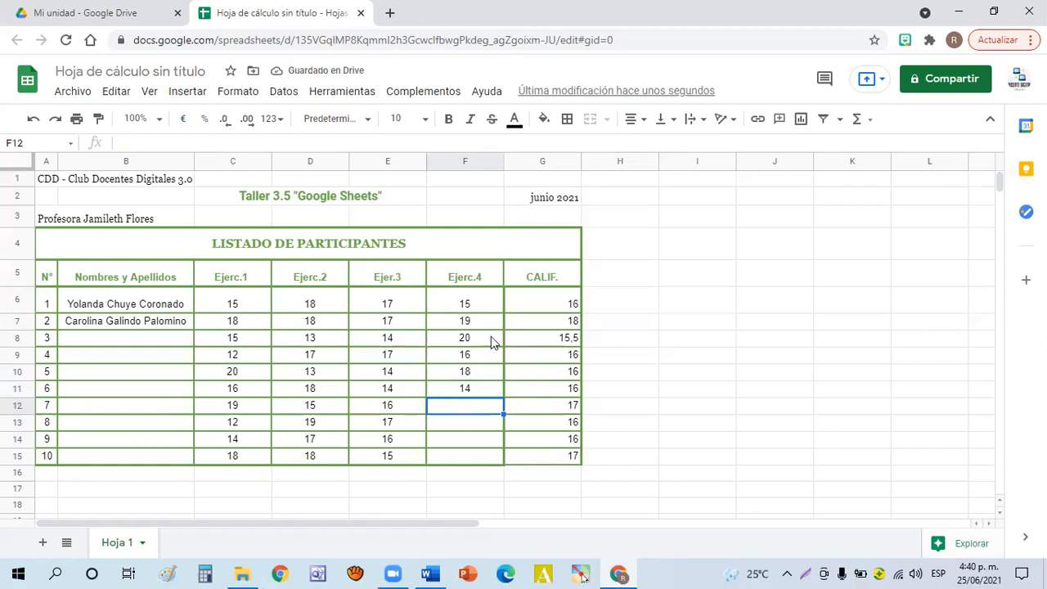
# Step: Reduce the displayed decimals of the third participant's average in cell G8 to a whole number
pyautogui.click(523, 357)
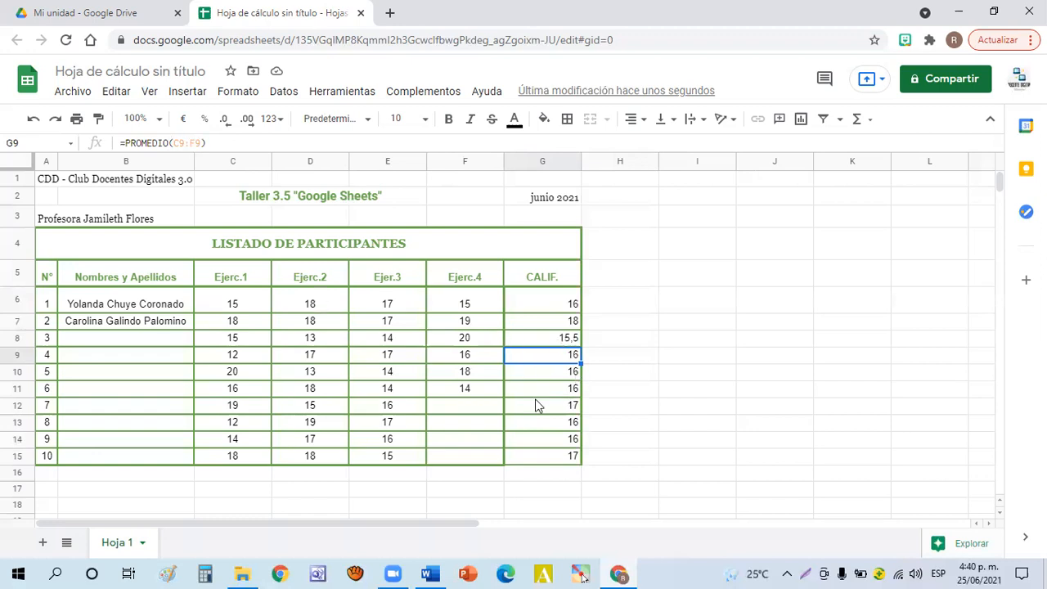
pyautogui.click(533, 342)
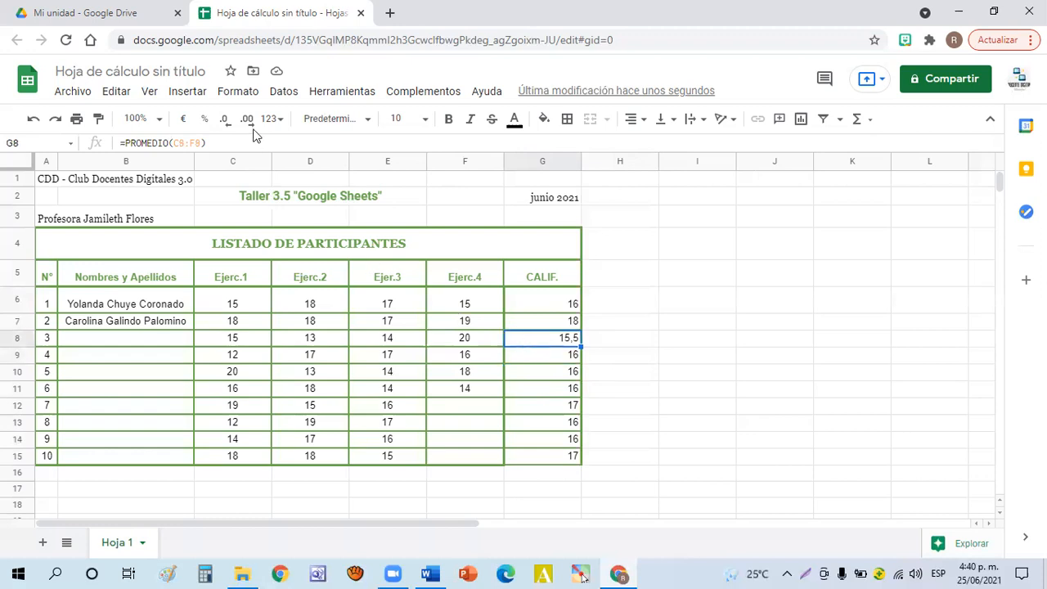
pyautogui.click(226, 121)
# Step: Enter the Ejerc.4 grades 20, 16, 18 and 18 in cells F12 to F15
pyautogui.click(463, 407)
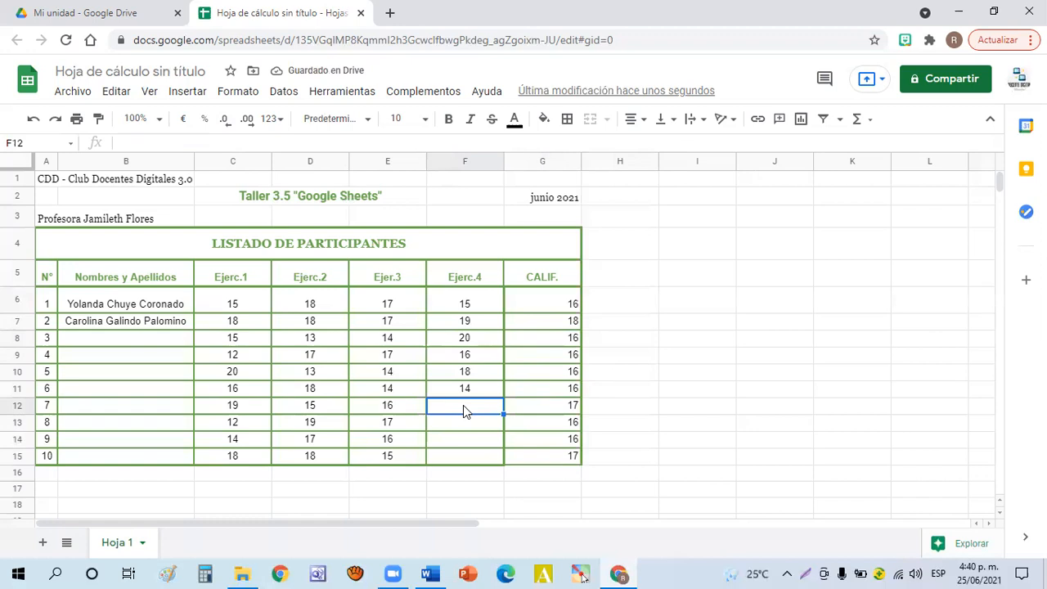
pyautogui.write('20')
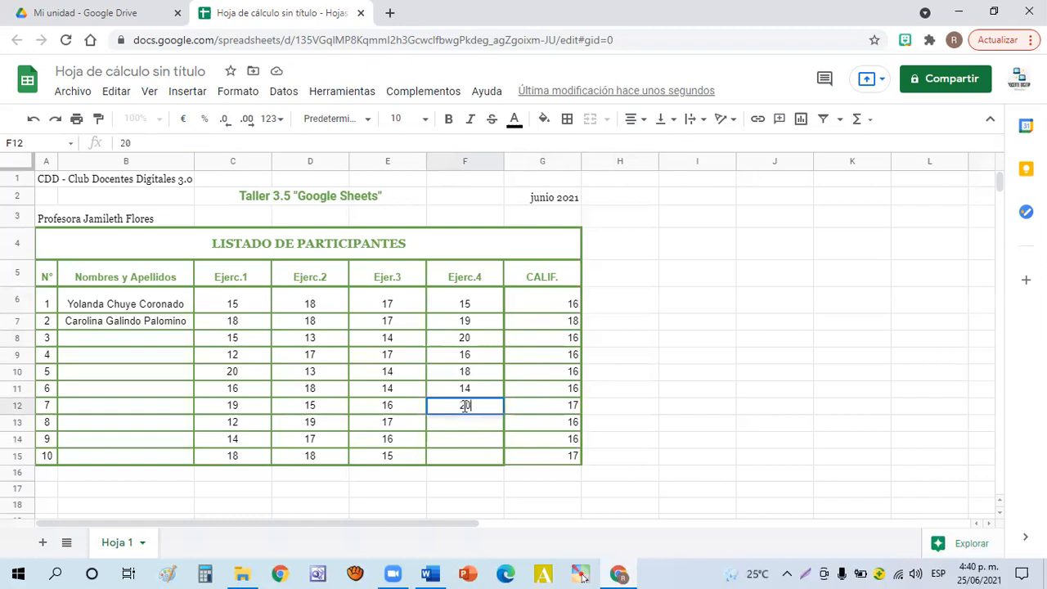
pyautogui.press('Return')
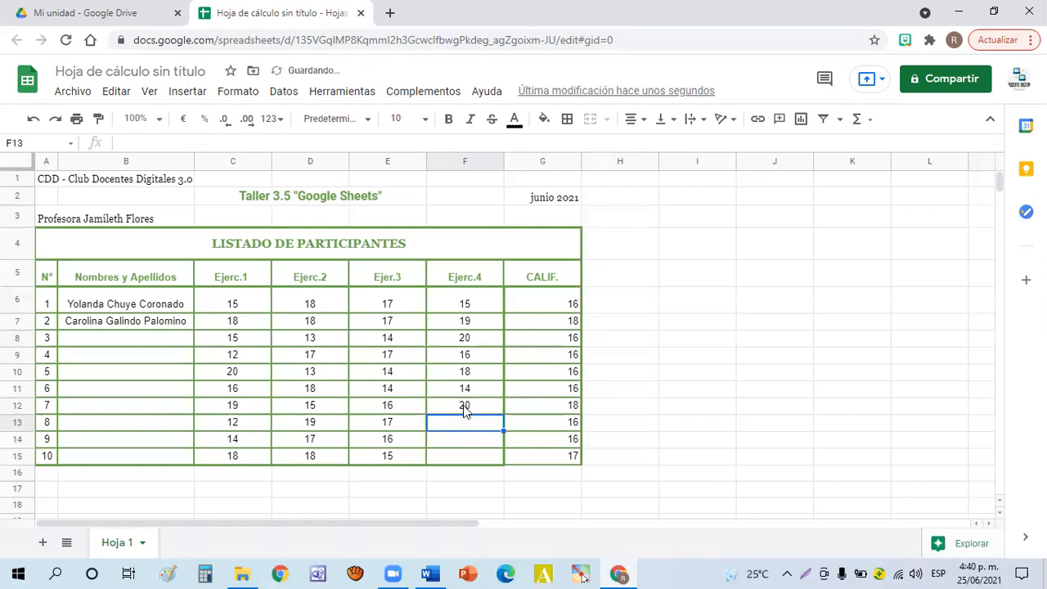
pyautogui.write('16')
pyautogui.press('Return')
pyautogui.write('18')
pyautogui.press('Return')
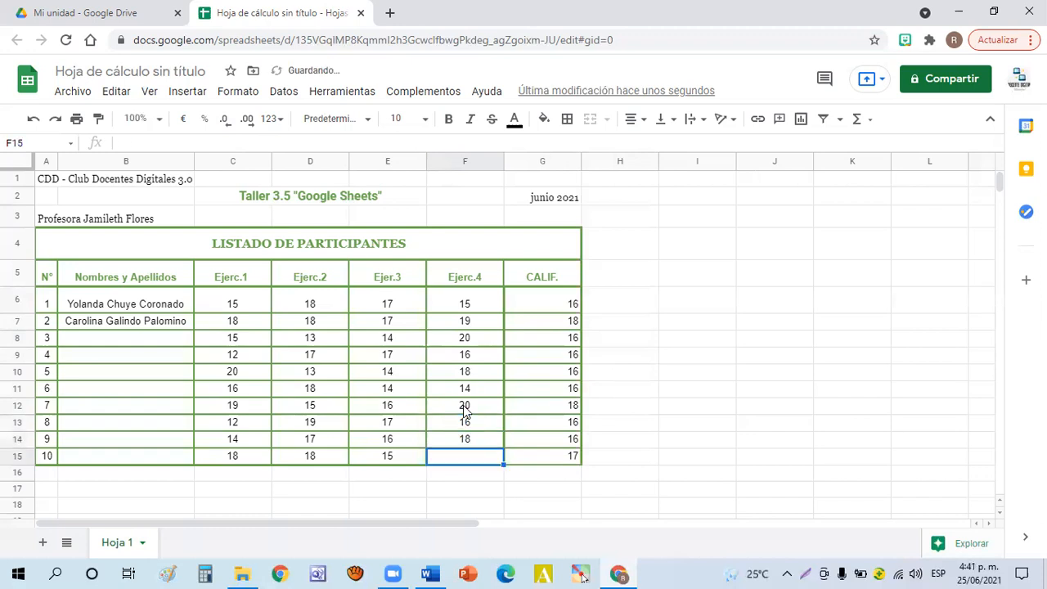
pyautogui.write('18')
pyautogui.press('Return')
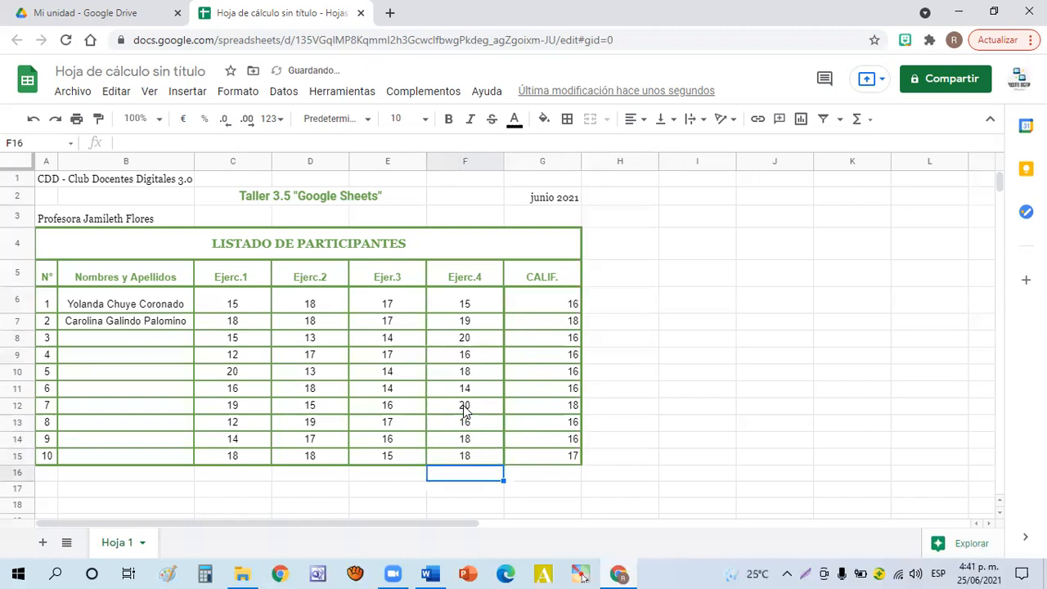